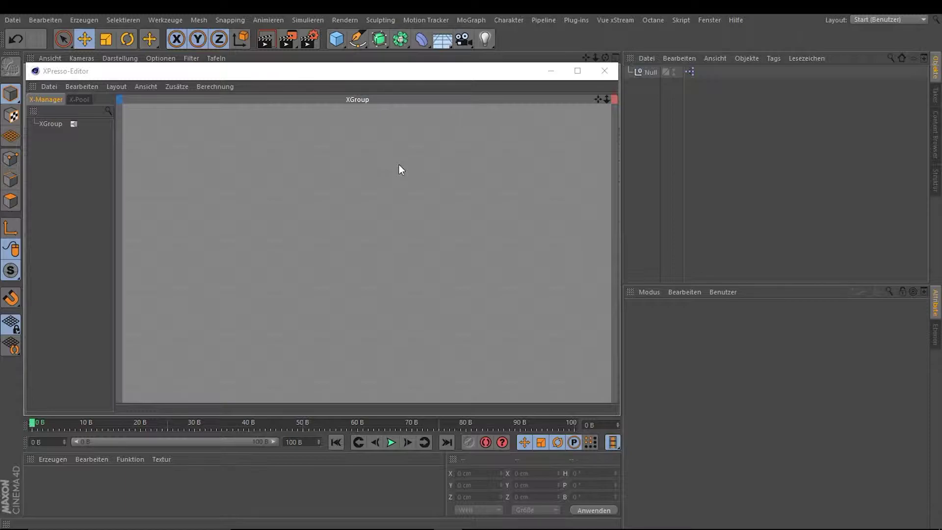
# Add a Link-Liste node to the XGroup and enlarge it
pyautogui.rightClick(337, 155)
pyautogui.moveTo(450, 162)
pyautogui.moveTo(513, 162)
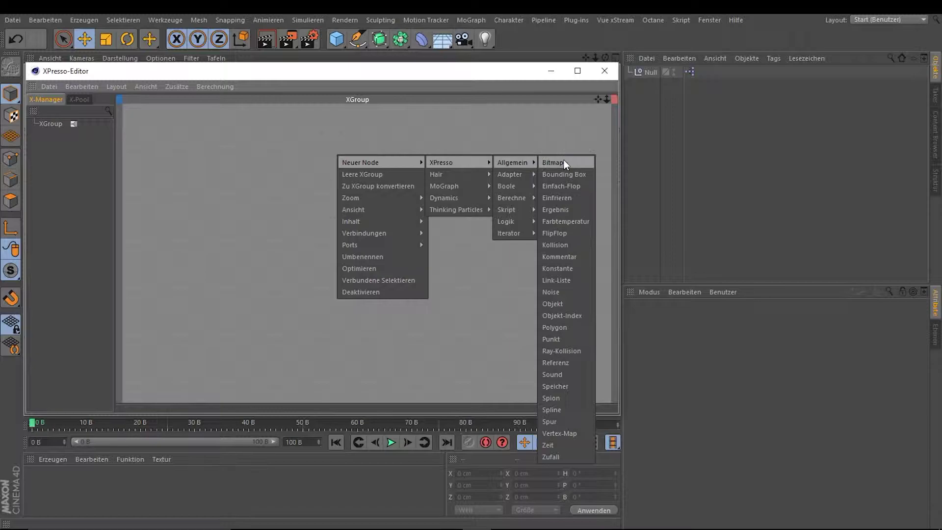
pyautogui.click(565, 279)
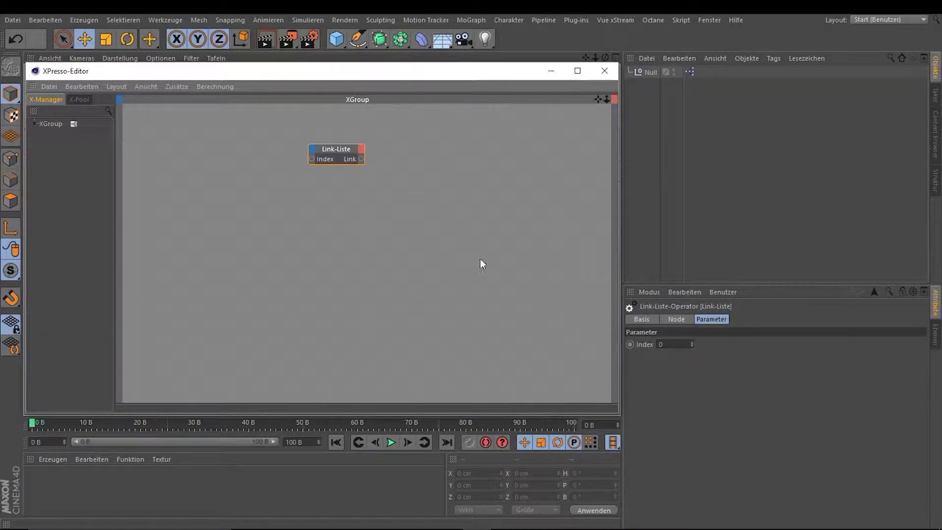
pyautogui.moveTo(371, 168); pyautogui.dragTo(472, 239)
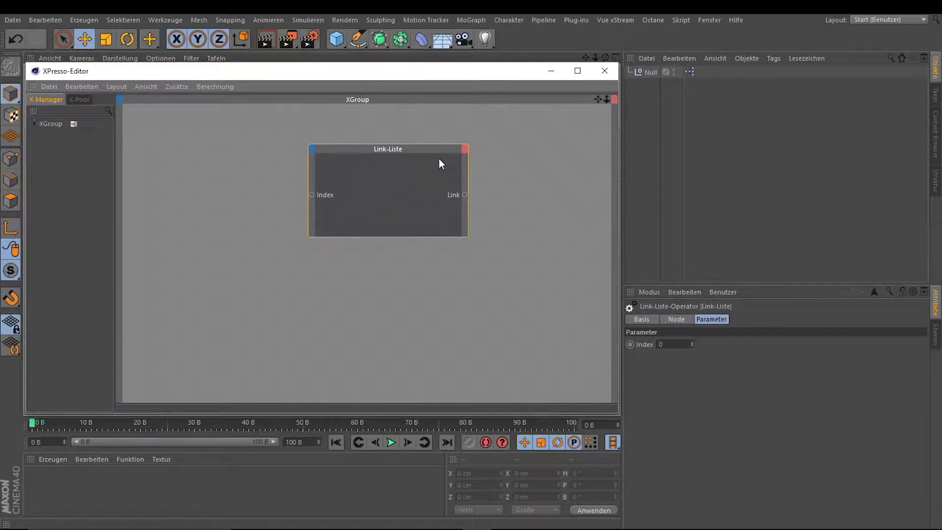
pyautogui.moveTo(438, 158); pyautogui.dragTo(372, 202)
pyautogui.moveTo(319, 279); pyautogui.dragTo(320, 270)
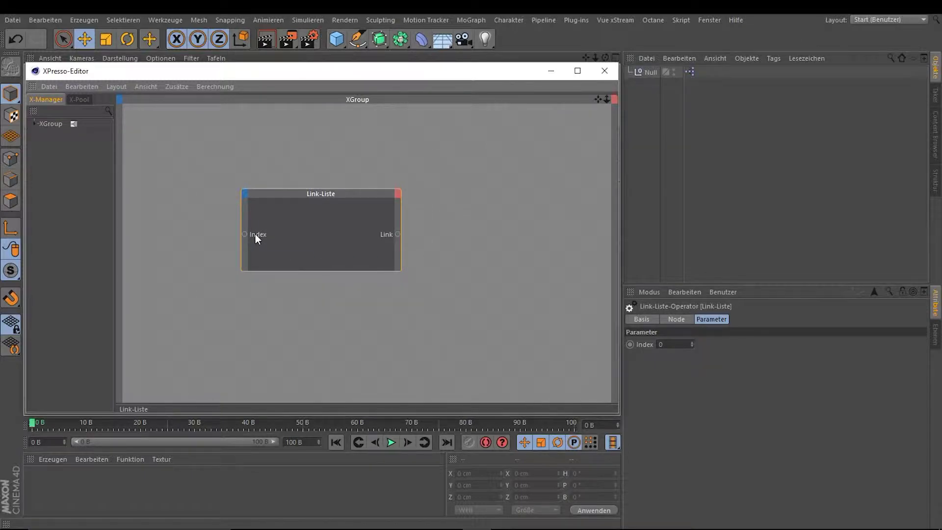
# Add an Anzahl output port to the Link-Liste node
pyautogui.click(674, 319)
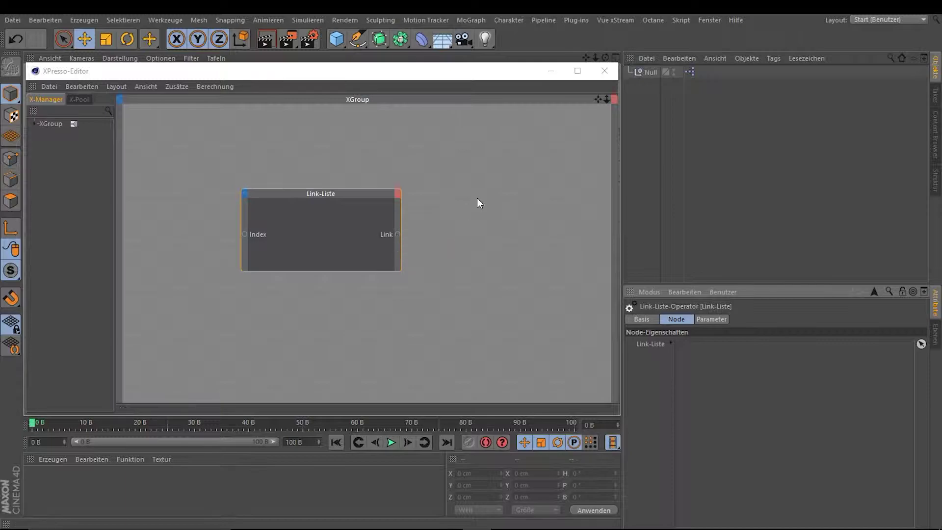
pyautogui.click(397, 193)
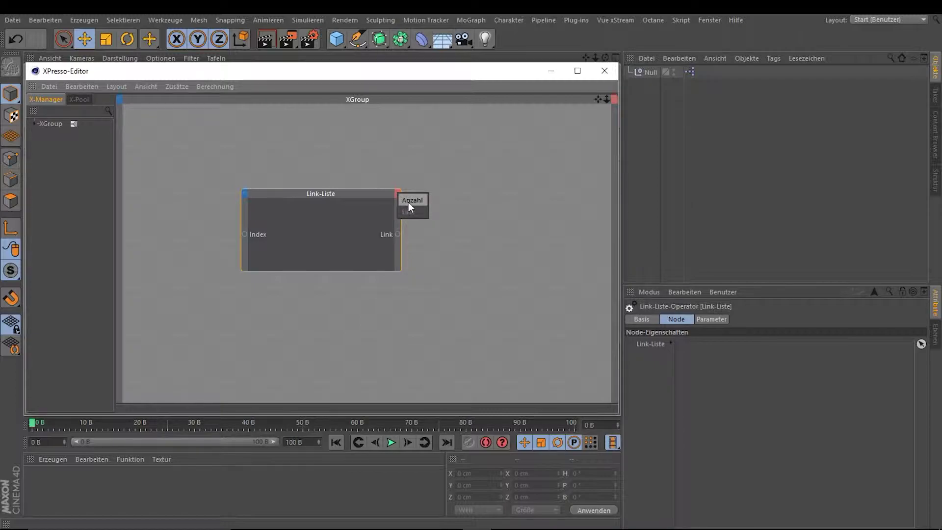
pyautogui.click(408, 202)
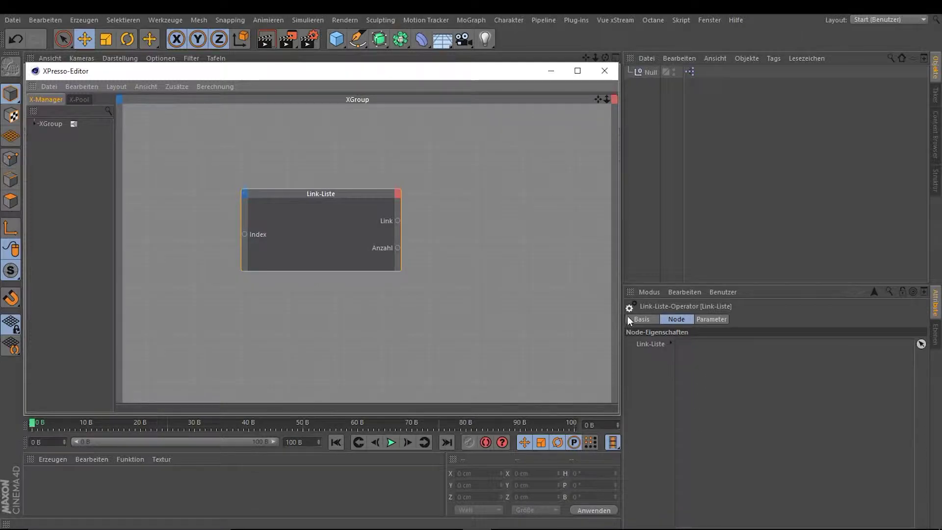
# Add an Ergebnis node beside Link-Liste with its data type set to Integer
pyautogui.rightClick(425, 189)
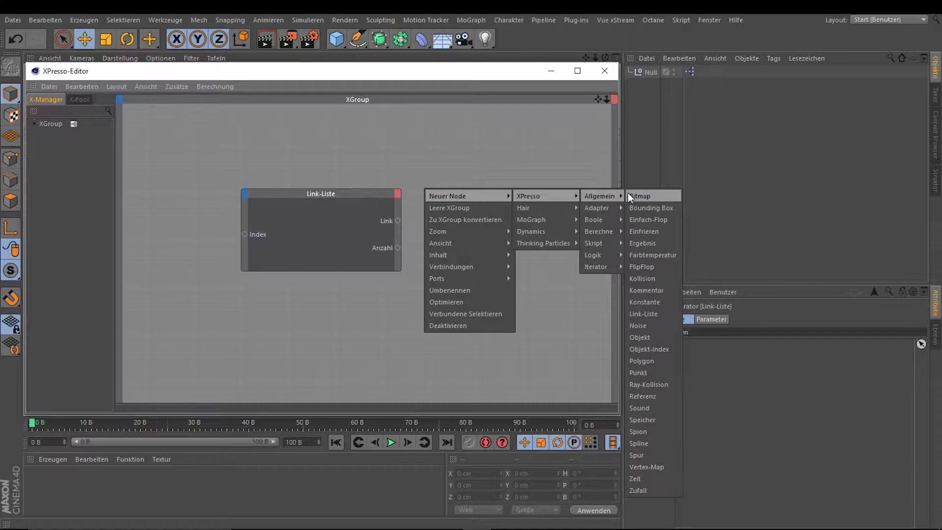
pyautogui.click(646, 243)
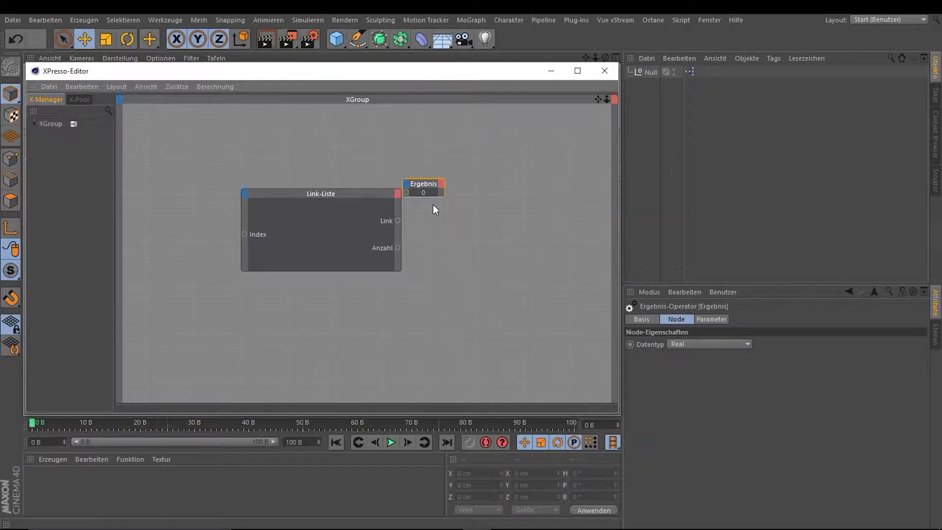
pyautogui.moveTo(418, 188); pyautogui.dragTo(479, 240)
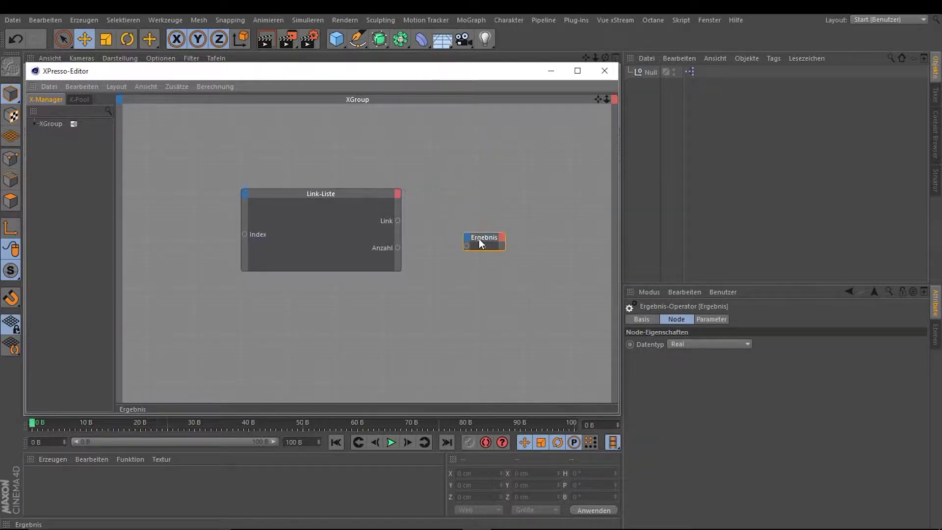
pyautogui.click(687, 342)
pyautogui.click(687, 383)
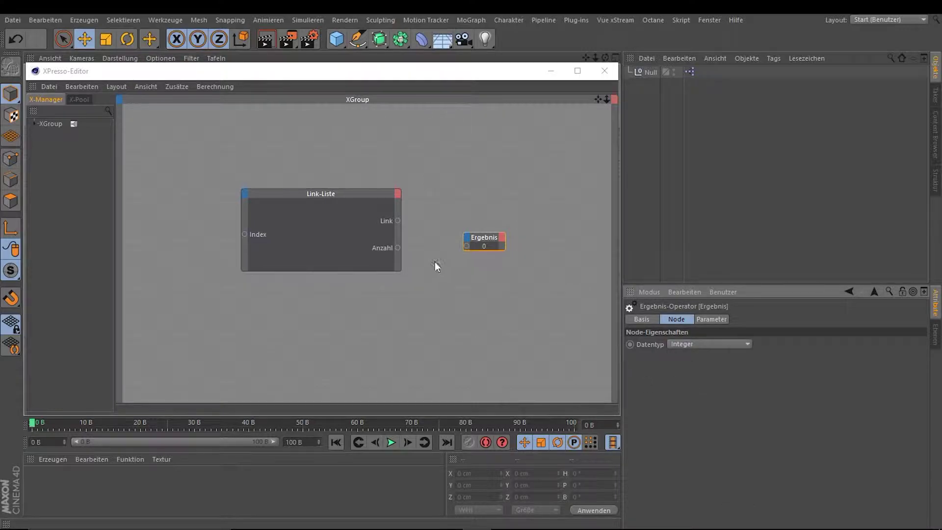
# Wire Link-Liste's Anzahl output into the Ergebnis node and enlarge it
pyautogui.moveTo(398, 248); pyautogui.dragTo(467, 247)
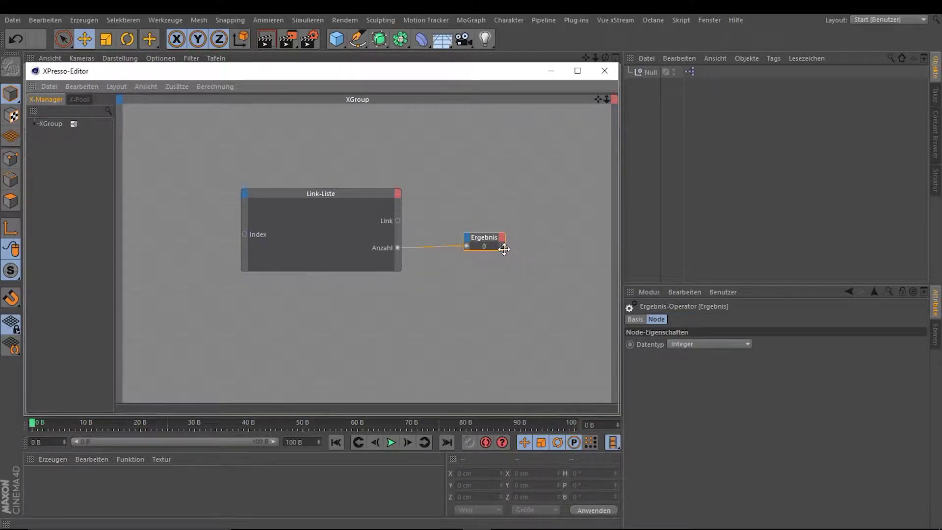
pyautogui.moveTo(504, 250); pyautogui.dragTo(530, 279)
pyautogui.click(324, 195)
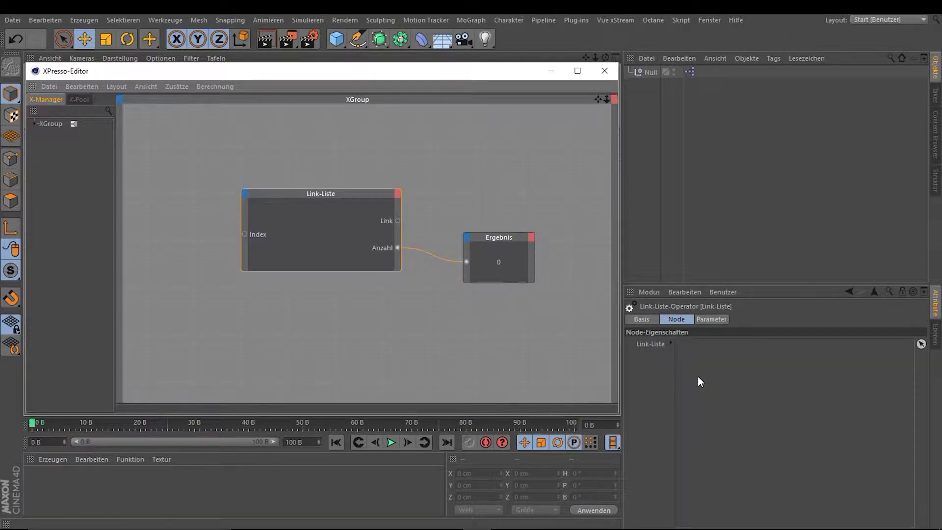
# Create a Würfel, a Kegel and a Zylinder primitive
pyautogui.click(335, 45)
pyautogui.moveTo(335, 45); pyautogui.dragTo(543, 59)
pyautogui.click(543, 59)
pyautogui.moveTo(336, 39); pyautogui.dragTo(676, 67)
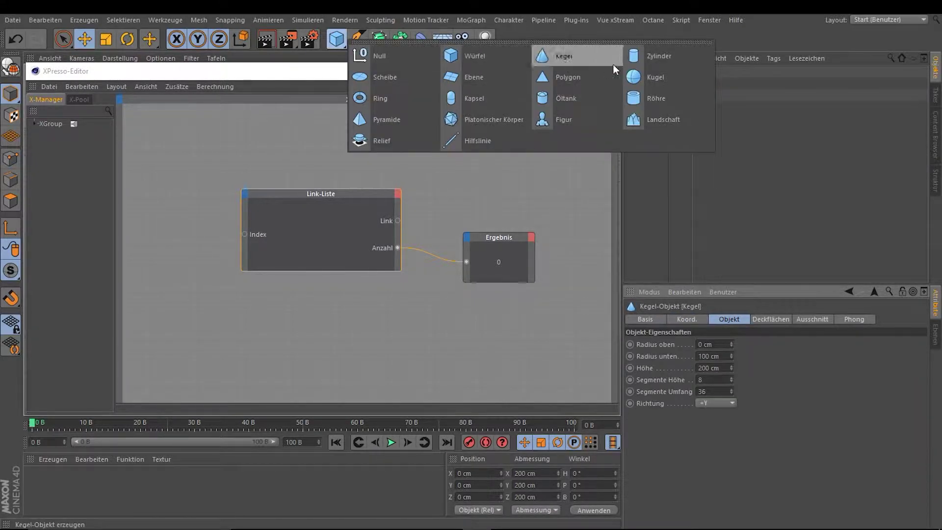
pyautogui.click(676, 63)
# Put Zylinder, Kegel and Würfel into the Link-Liste node's link list
pyautogui.keyDown('ctrl'); pyautogui.click(653, 84); pyautogui.keyUp('ctrl')
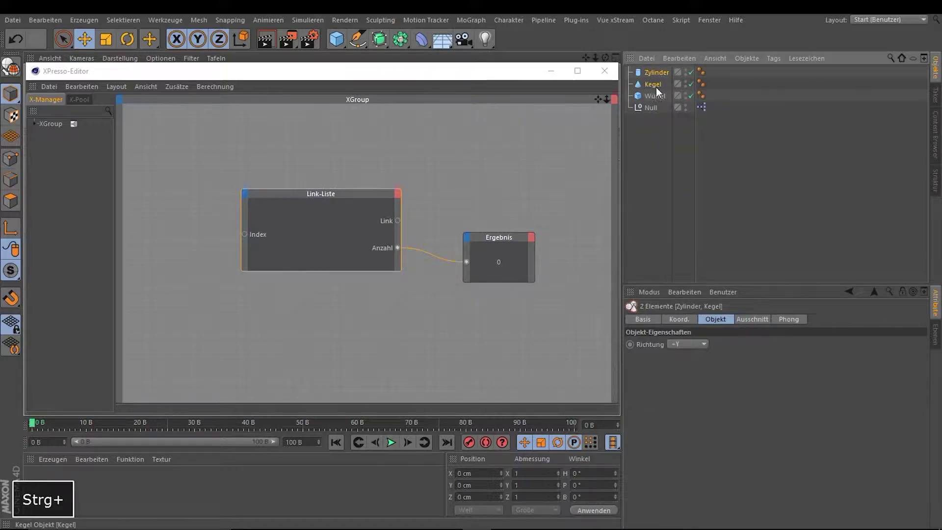
pyautogui.keyDown('ctrl'); pyautogui.click(654, 95); pyautogui.keyUp('ctrl')
pyautogui.click(368, 196)
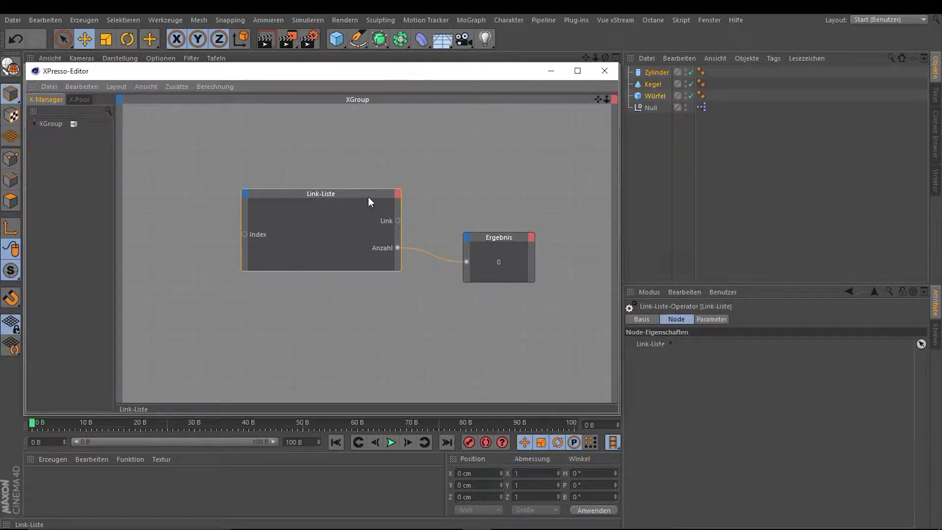
pyautogui.moveTo(651, 73); pyautogui.dragTo(704, 389)
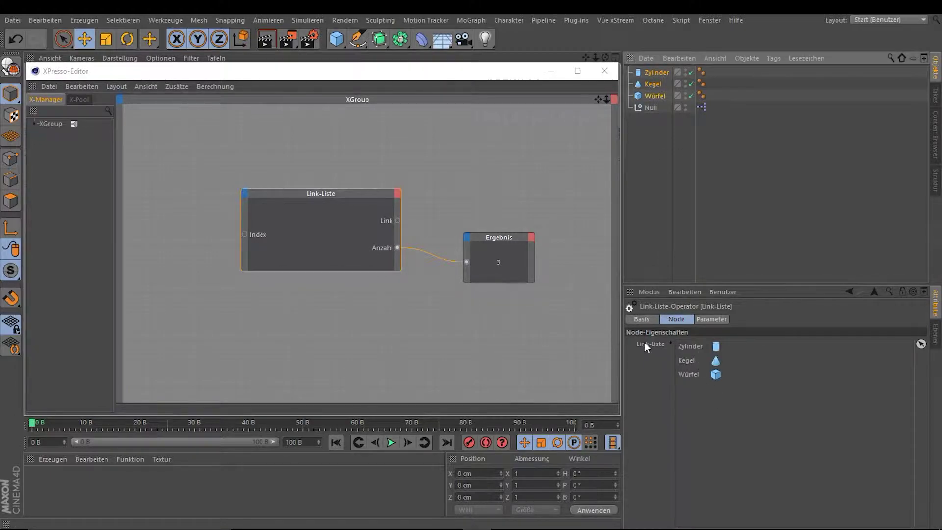
# Reposition the Ergebnis and Link-Liste nodes in the graph
pyautogui.moveTo(491, 262); pyautogui.dragTo(482, 268)
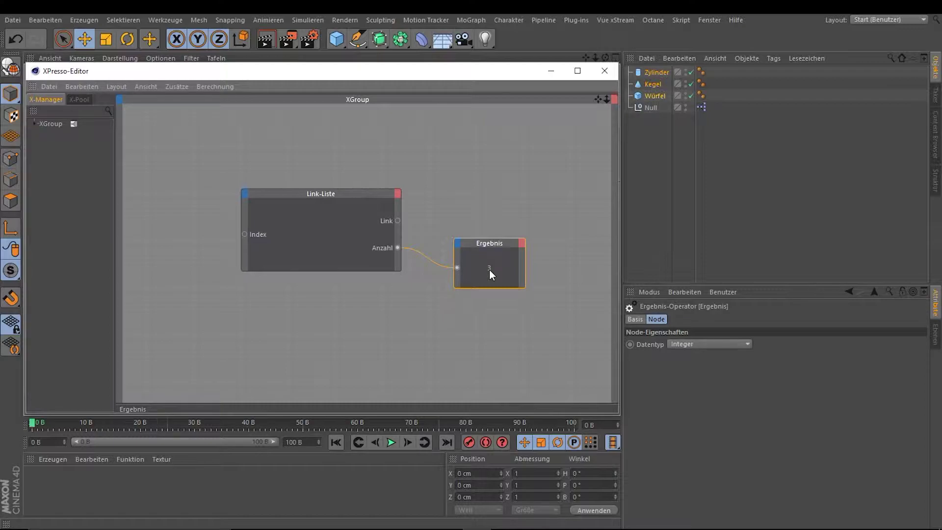
pyautogui.click(352, 191)
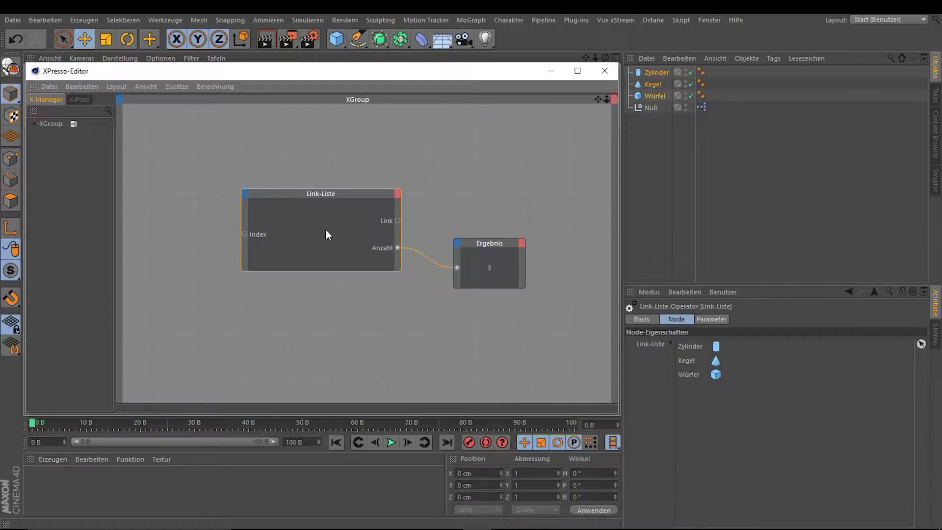
pyautogui.moveTo(348, 193); pyautogui.dragTo(349, 208)
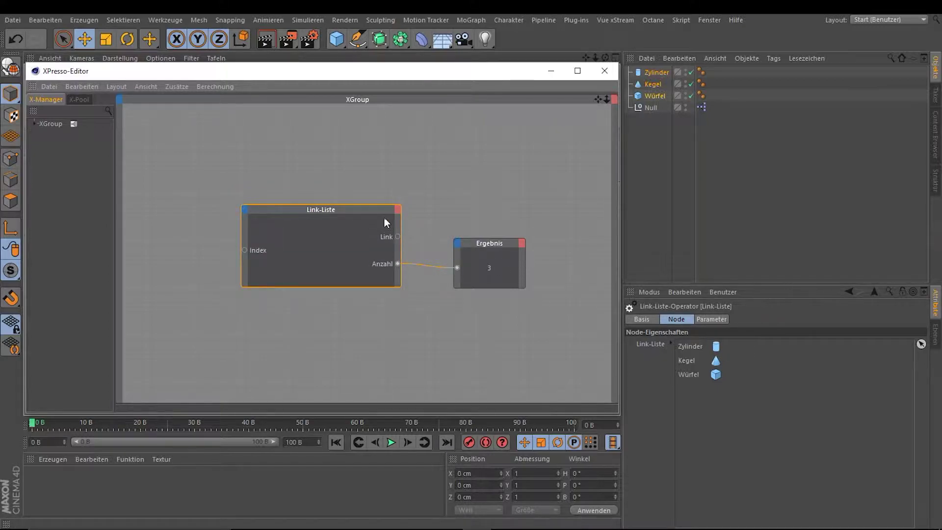
pyautogui.moveTo(372, 209); pyautogui.dragTo(379, 201)
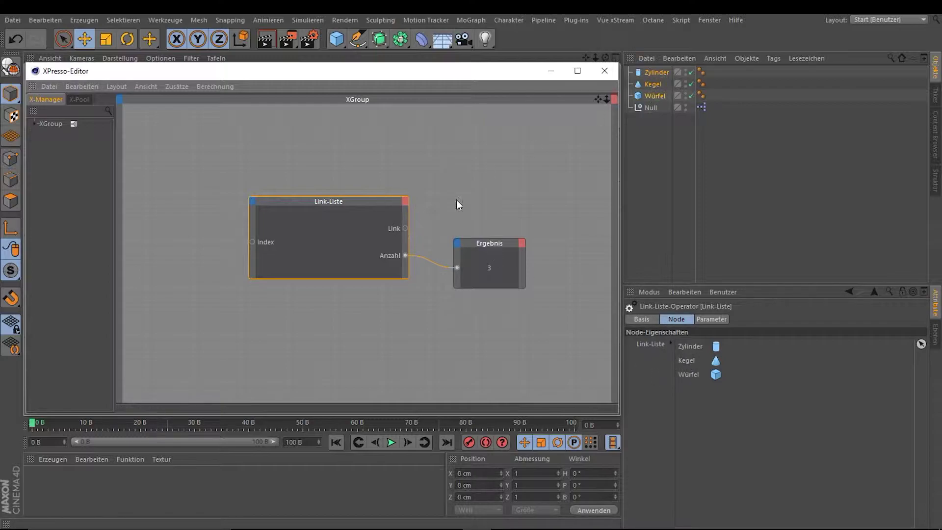
# Add an Instanz object, then try a Klon in Objekt mode and delete it
pyautogui.click(400, 39)
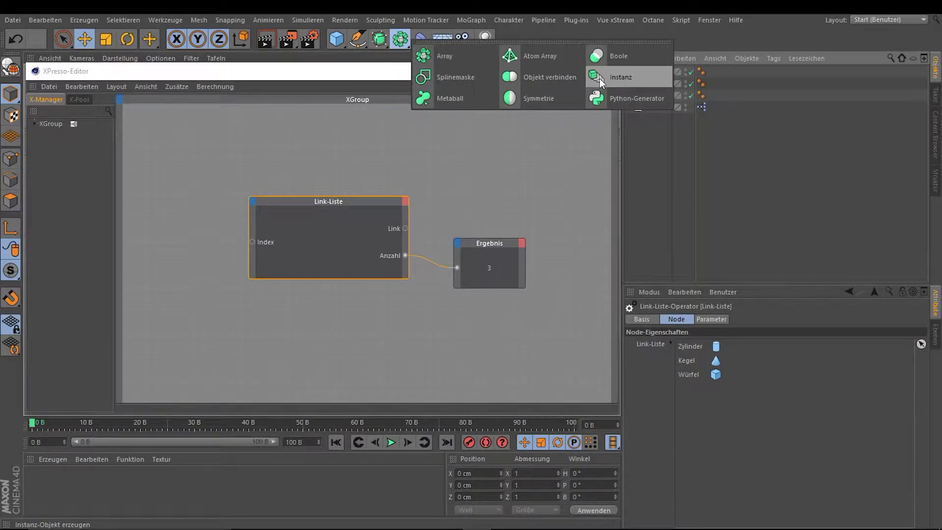
pyautogui.click(601, 82)
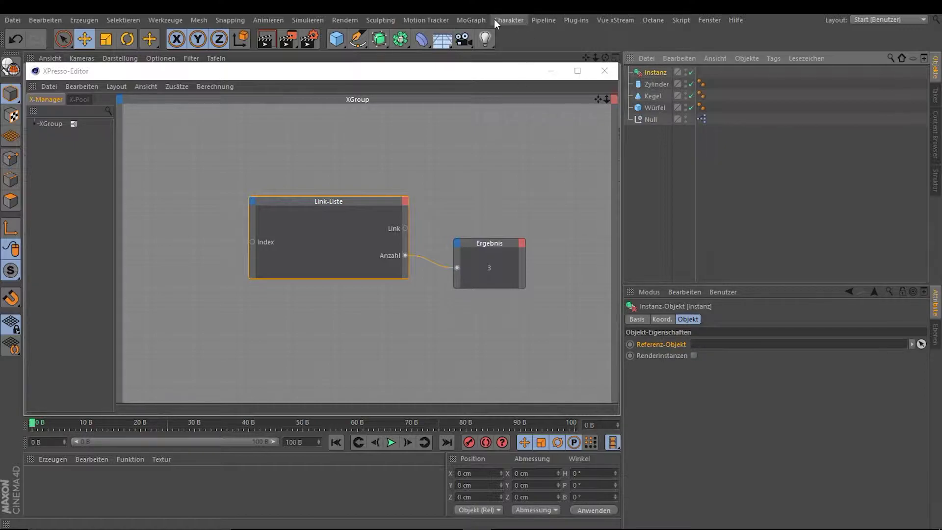
pyautogui.click(478, 20)
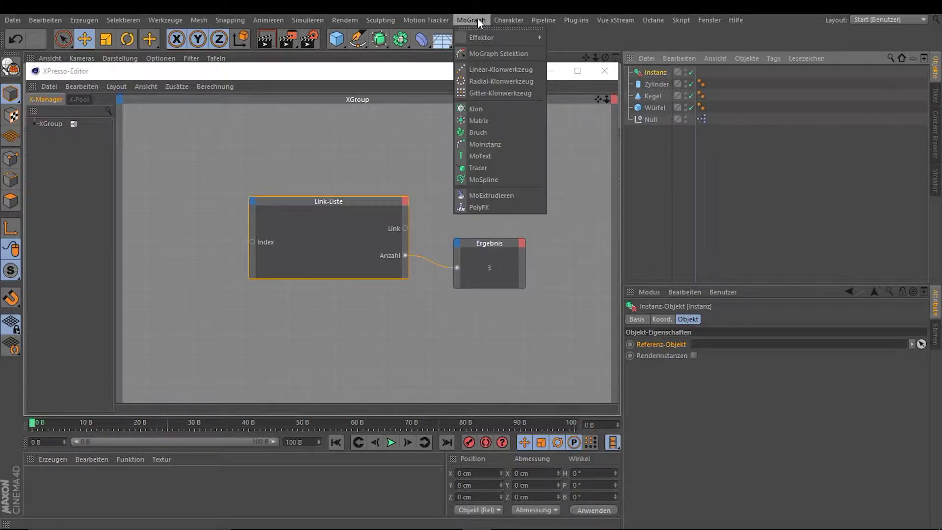
pyautogui.click(490, 107)
pyautogui.click(701, 342)
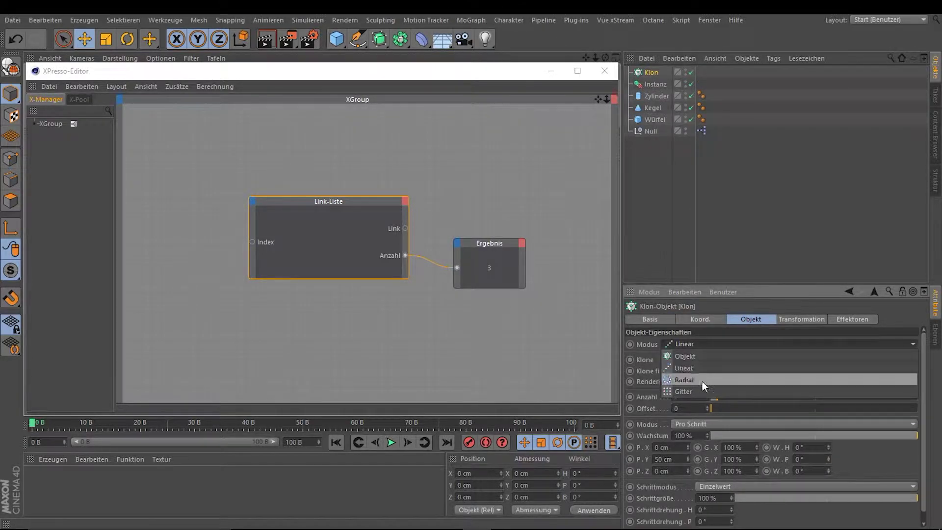
pyautogui.click(697, 355)
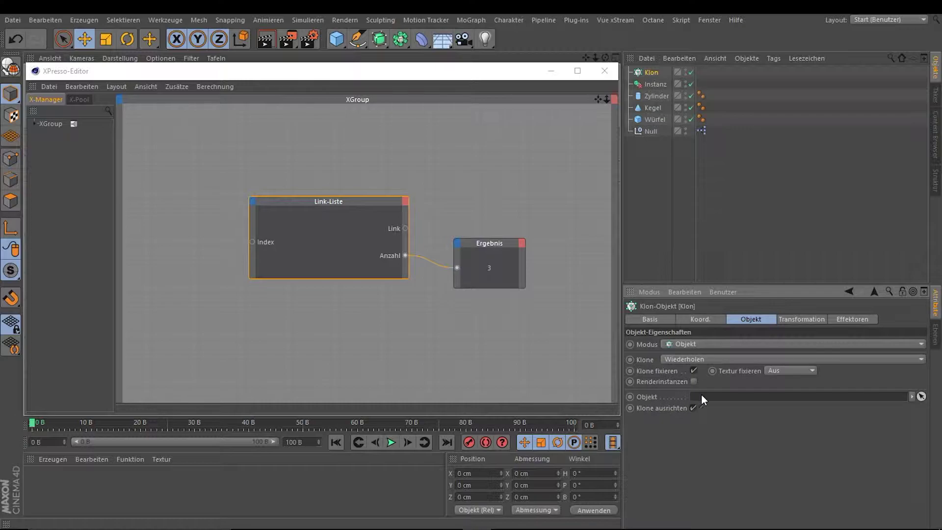
pyautogui.click(682, 58)
pyautogui.click(686, 104)
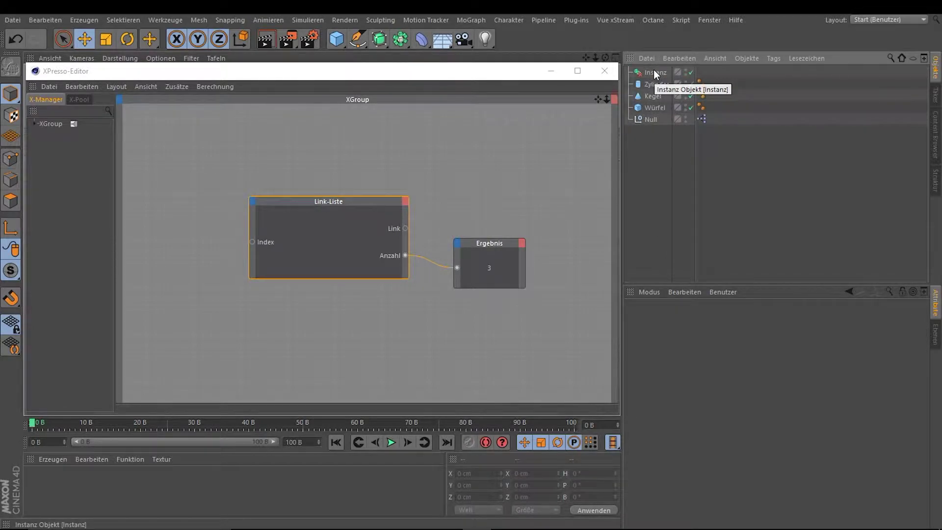
# Add the Instanz as a node and wire Link-Liste's Link output into its Referenz-Objekt input
pyautogui.moveTo(655, 74)
pyautogui.mouseDown()
pyautogui.moveTo(459, 184)
pyautogui.moveTo(483, 175)
pyautogui.mouseUp()
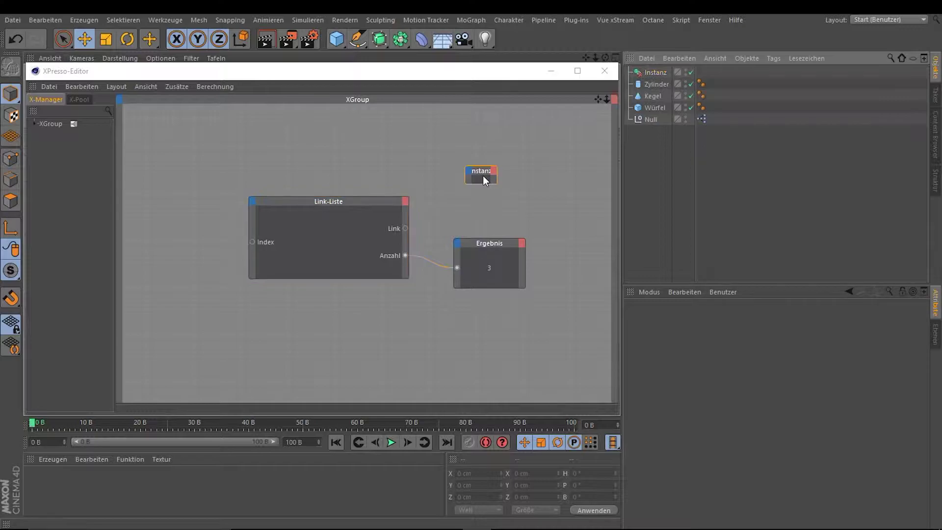
pyautogui.click(649, 76)
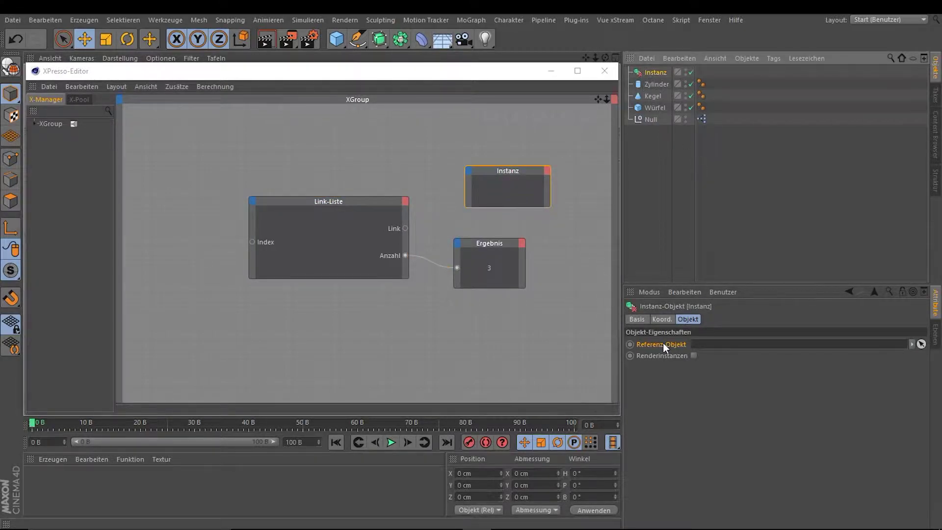
pyautogui.moveTo(660, 345); pyautogui.dragTo(468, 175)
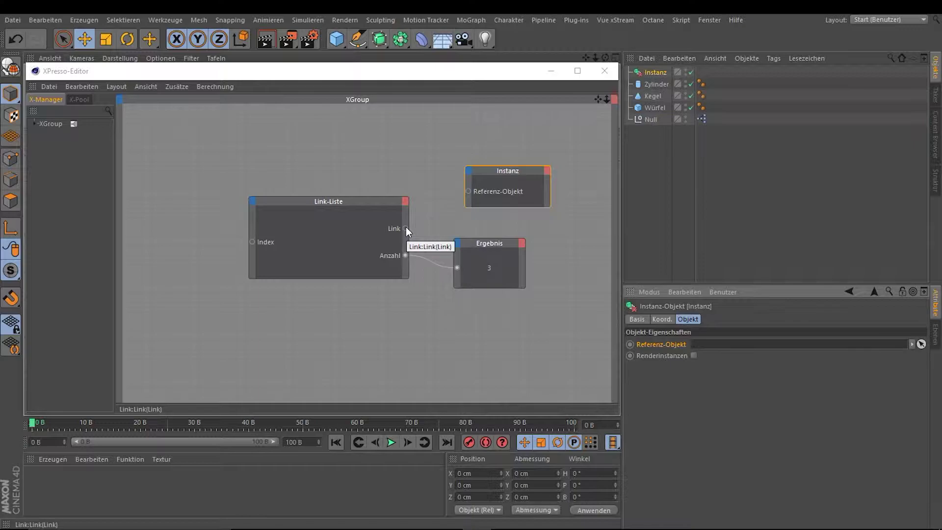
pyautogui.moveTo(405, 228); pyautogui.dragTo(468, 191)
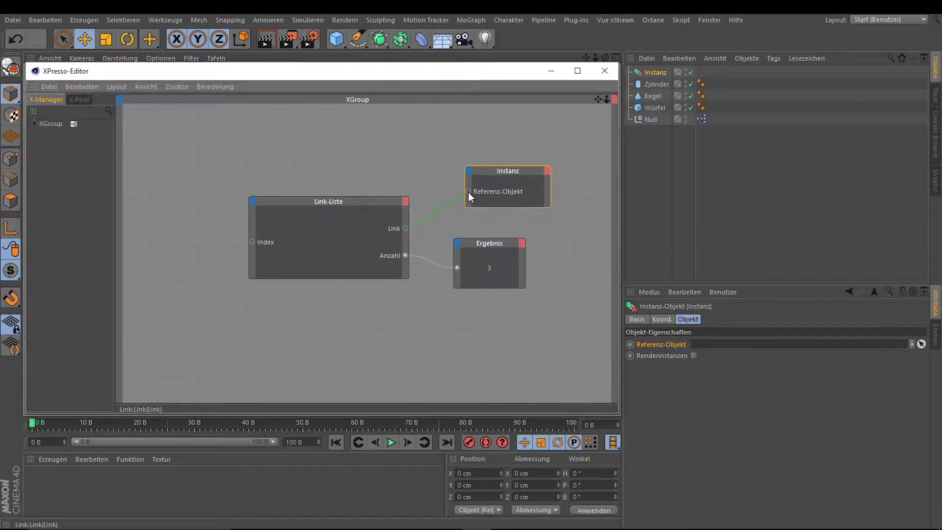
pyautogui.click(652, 74)
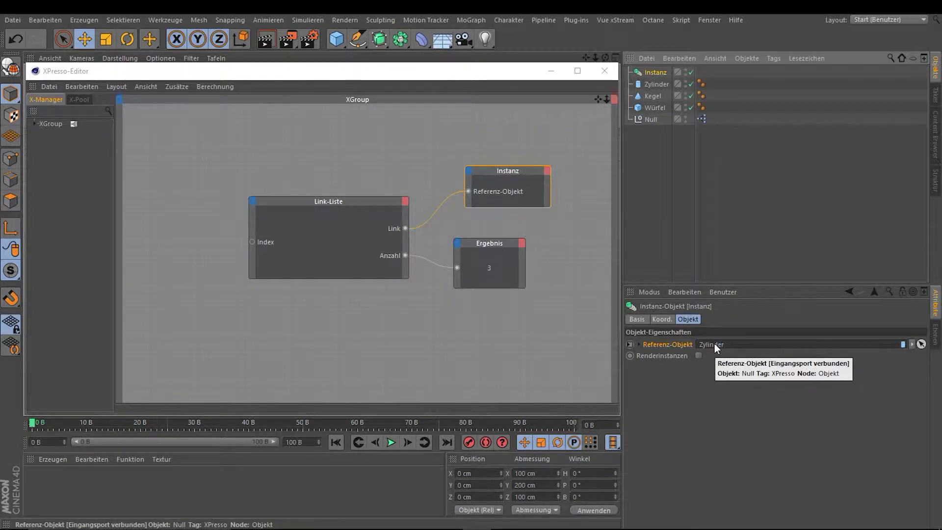
pyautogui.click(36, 93)
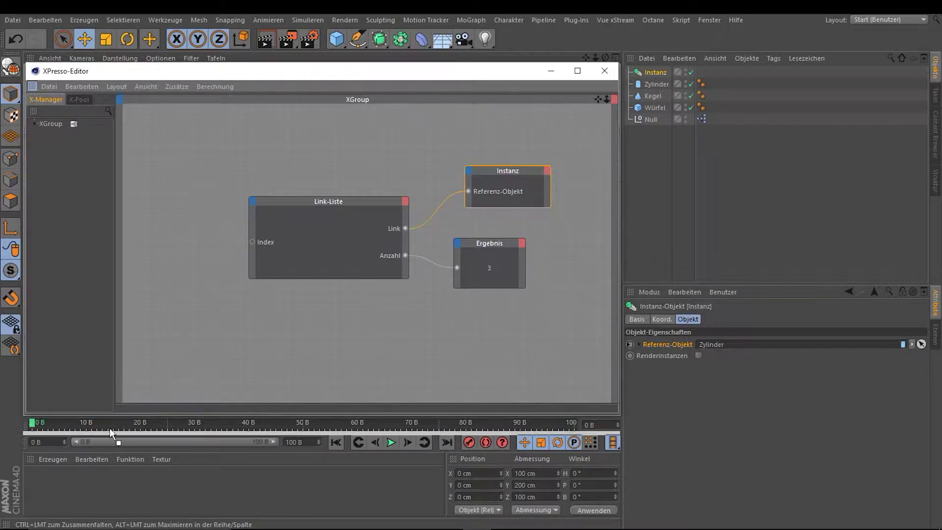
# Dock the XPresso editor below the viewport and move the cylinder instance to X 269.861 cm
pyautogui.moveTo(109, 422); pyautogui.dragTo(108, 418)
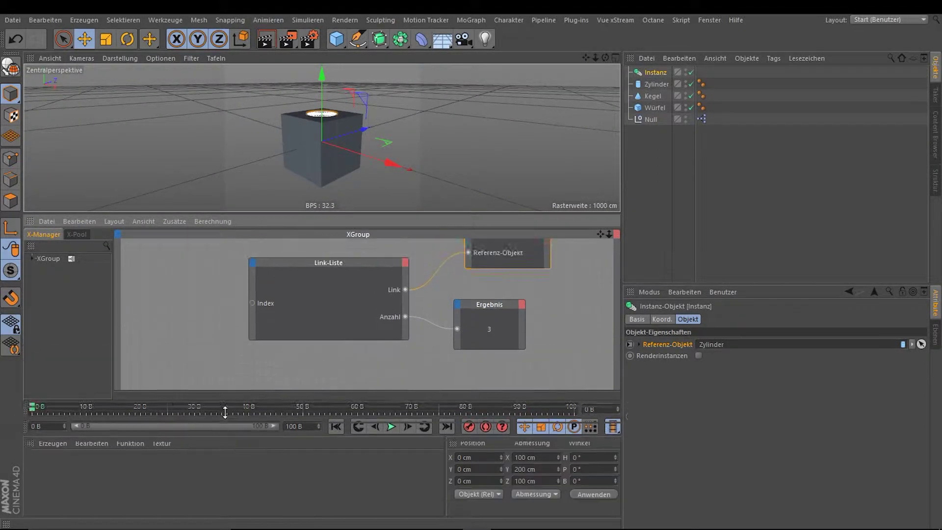
pyautogui.moveTo(299, 211); pyautogui.dragTo(300, 221)
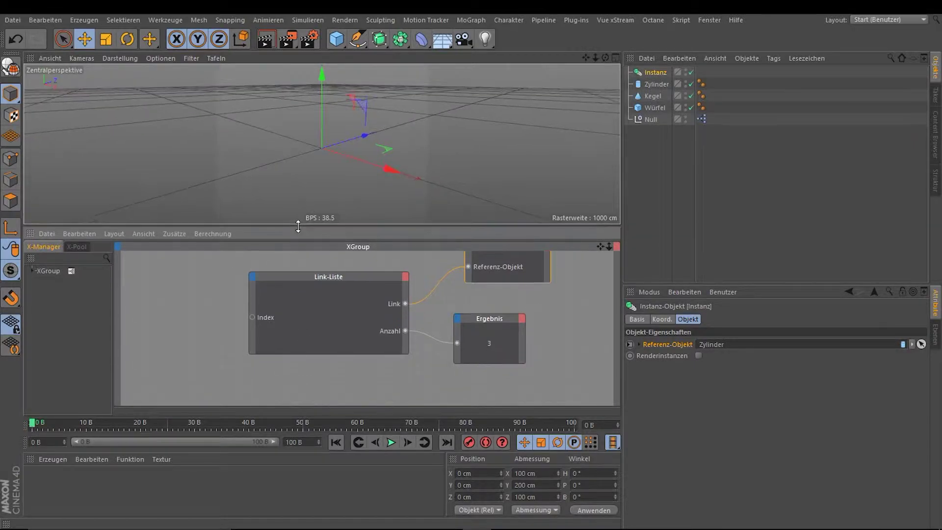
pyautogui.moveTo(425, 326)
pyautogui.keyDown('alt'); pyautogui.mouseDown(button='middle')
pyautogui.moveTo(419, 351)
pyautogui.moveTo(414, 340)
pyautogui.mouseUp(button='middle'); pyautogui.keyUp('alt')
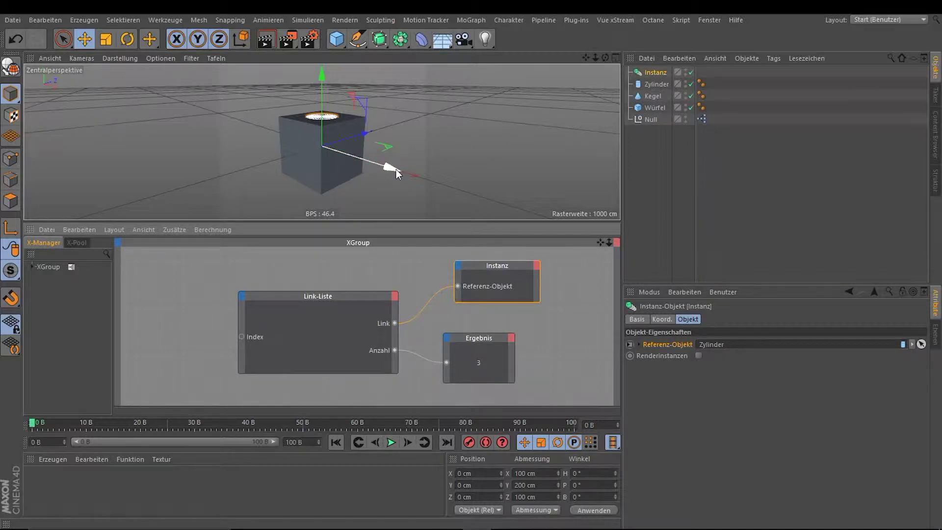
pyautogui.moveTo(395, 169); pyautogui.dragTo(499, 202)
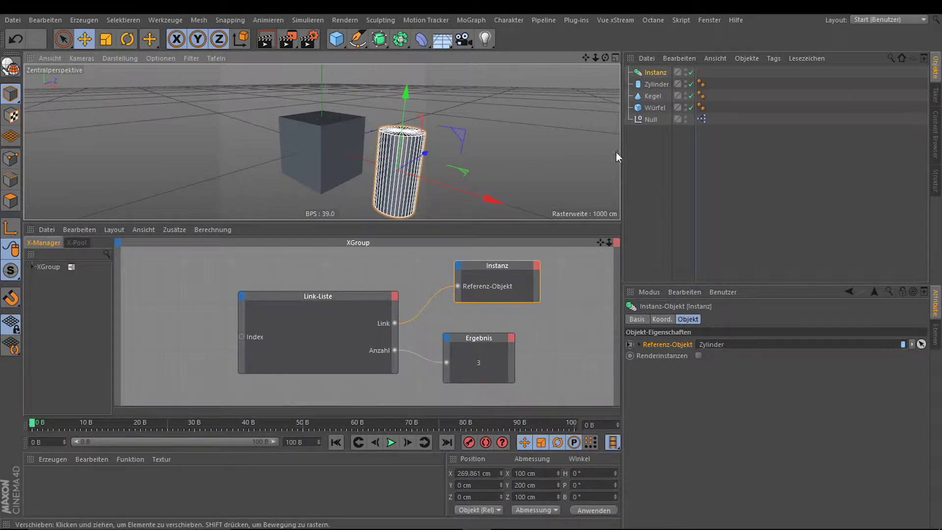
# Set the Instanz object's X position back to 0 cm
pyautogui.click(491, 160)
pyautogui.keyDown('alt'); pyautogui.moveTo(480, 161); pyautogui.dragTo(382, 172); pyautogui.keyUp('alt')
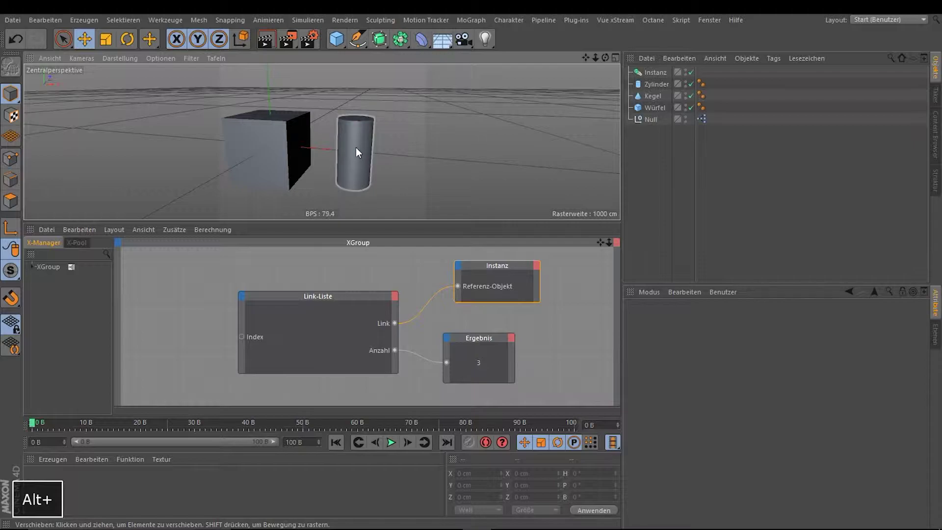
pyautogui.click(664, 72)
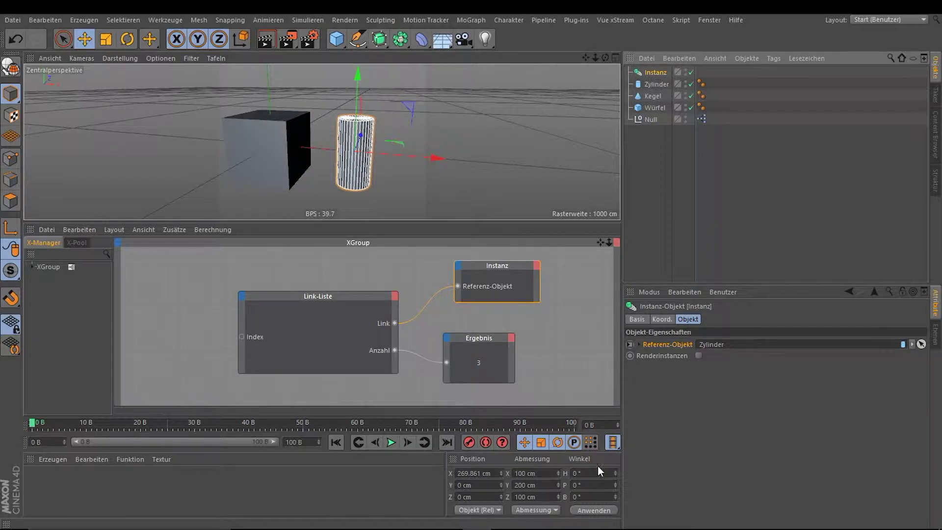
pyautogui.moveTo(494, 473); pyautogui.dragTo(416, 477)
pyautogui.write('0')
pyautogui.press('Return')
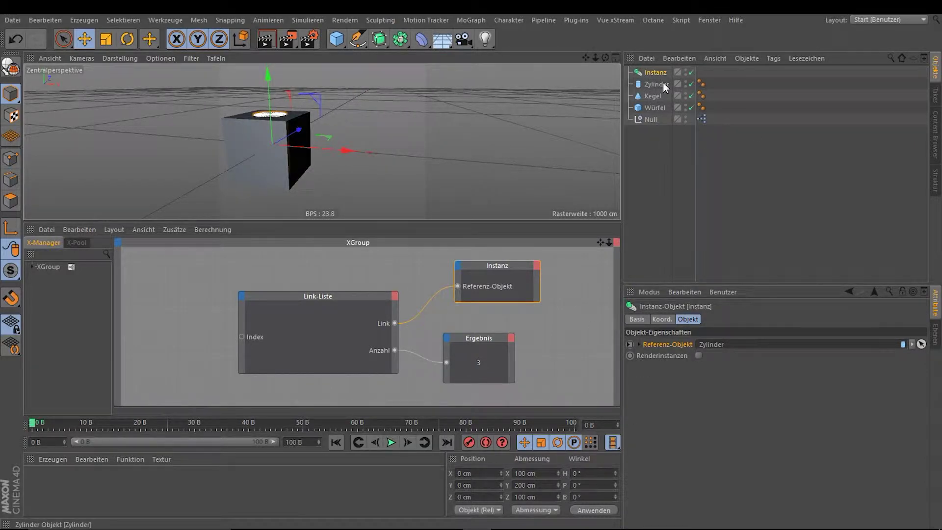
# Hide the Zylinder, Kegel and Würfel originals in the viewport
pyautogui.keyDown('alt'); pyautogui.moveTo(493, 134); pyautogui.dragTo(443, 133, button='right'); pyautogui.keyUp('alt')
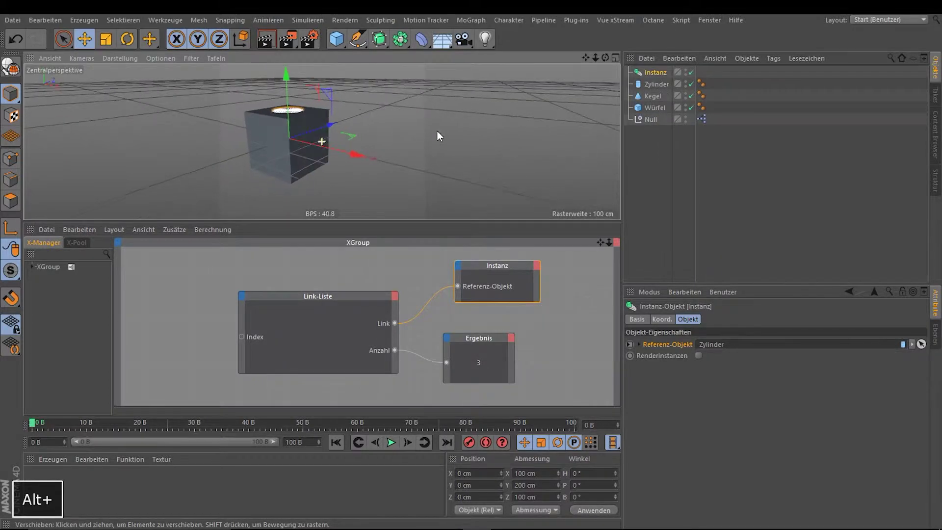
pyautogui.keyDown('alt'); pyautogui.moveTo(301, 137); pyautogui.dragTo(532, 143); pyautogui.keyUp('alt')
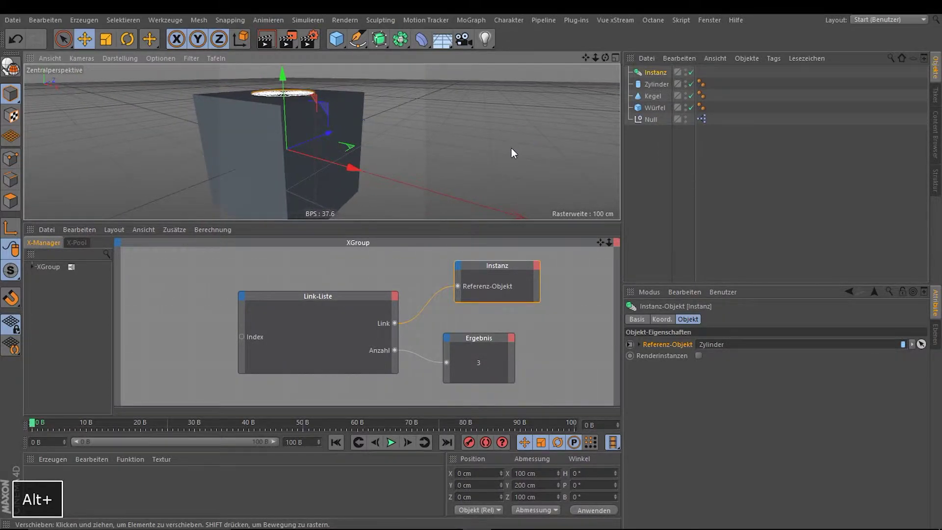
pyautogui.keyDown('alt'); pyautogui.moveTo(511, 148); pyautogui.dragTo(464, 147, button='right'); pyautogui.keyUp('alt')
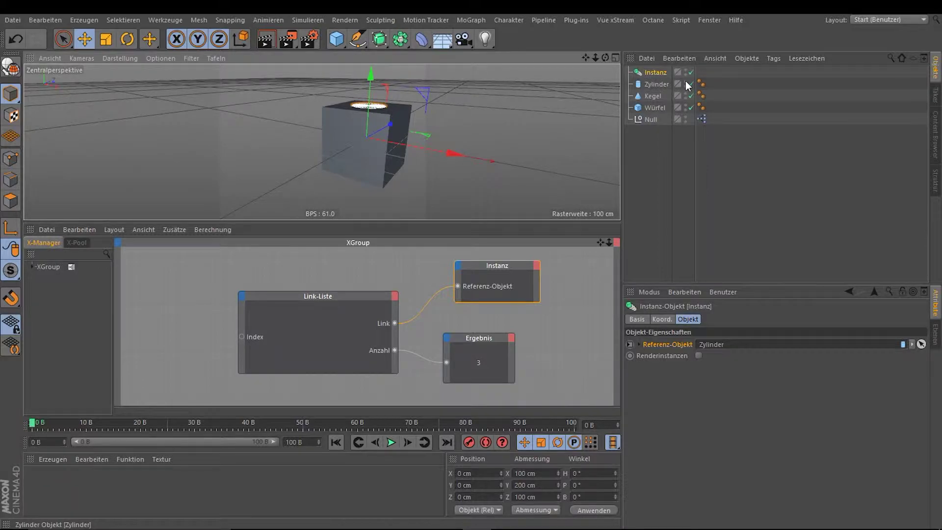
pyautogui.moveTo(685, 82); pyautogui.dragTo(690, 105)
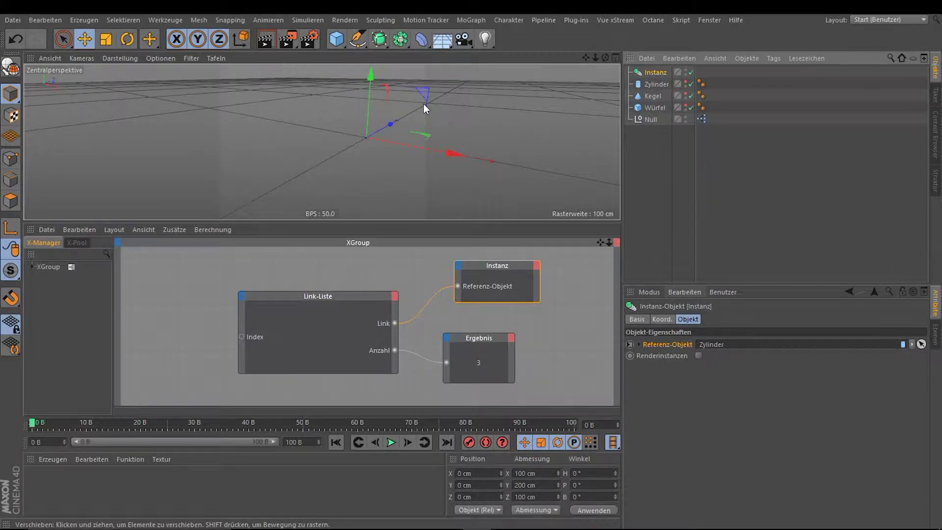
pyautogui.moveTo(423, 104)
pyautogui.keyDown('alt'); pyautogui.mouseDown()
pyautogui.moveTo(386, 105)
pyautogui.moveTo(384, 121)
pyautogui.mouseUp(); pyautogui.keyUp('alt')
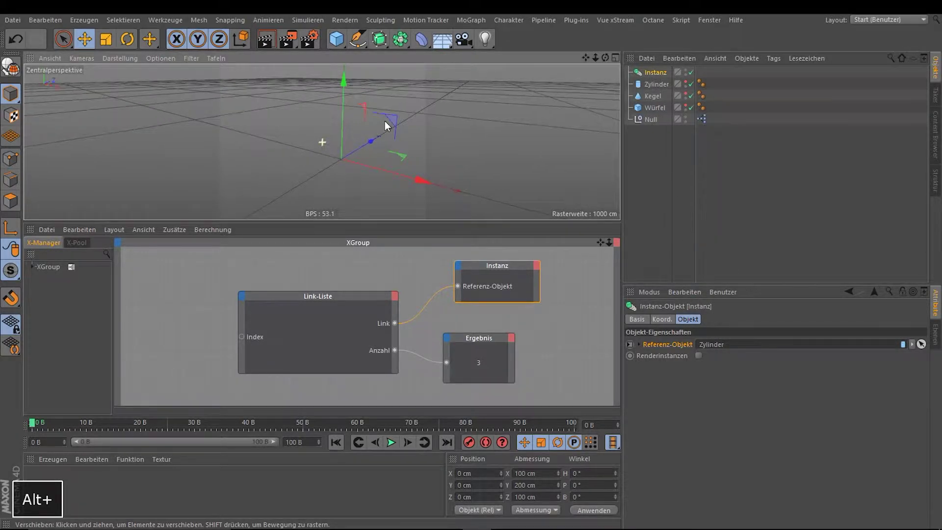
# Group Zylinder, Kegel and Würfel under Null.1 and make Zylinder visible again
pyautogui.click(655, 81)
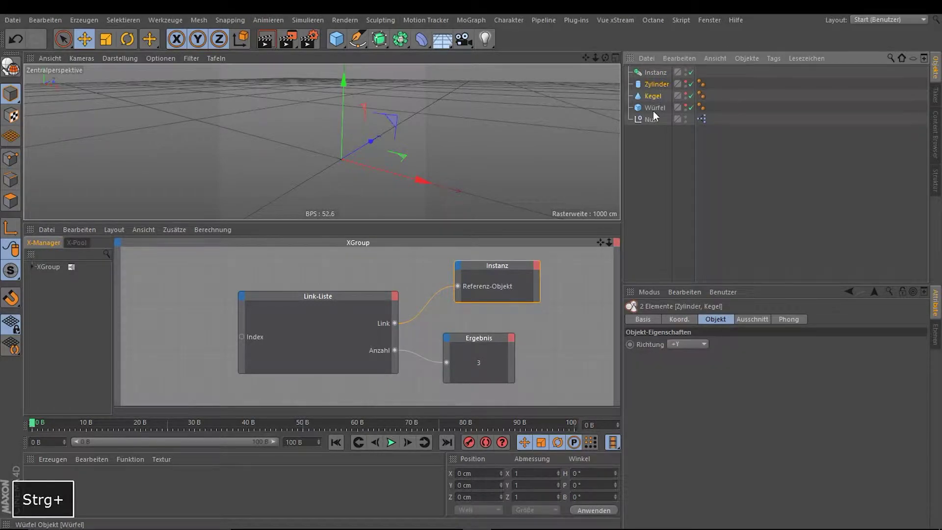
pyautogui.keyDown('ctrl'); pyautogui.click(653, 108); pyautogui.keyUp('ctrl')
pyautogui.hotkey('alt', 'g')
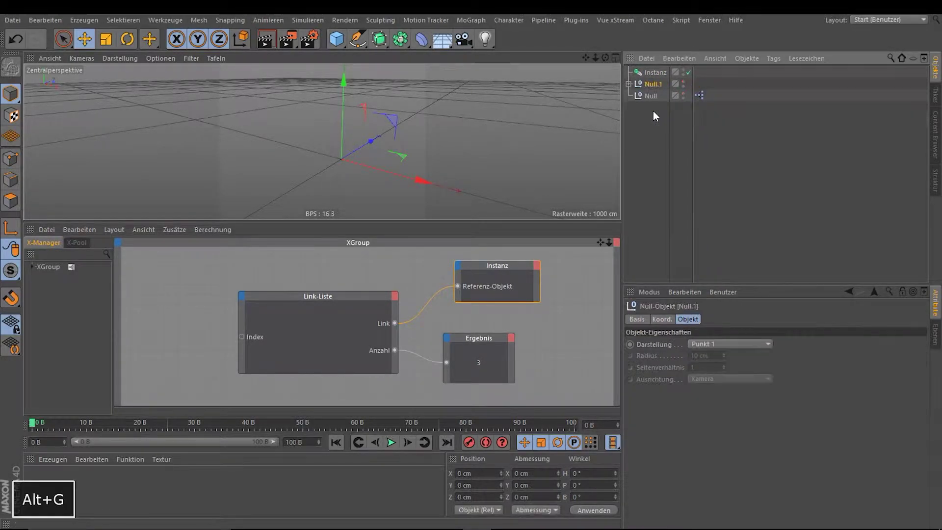
pyautogui.click(628, 84)
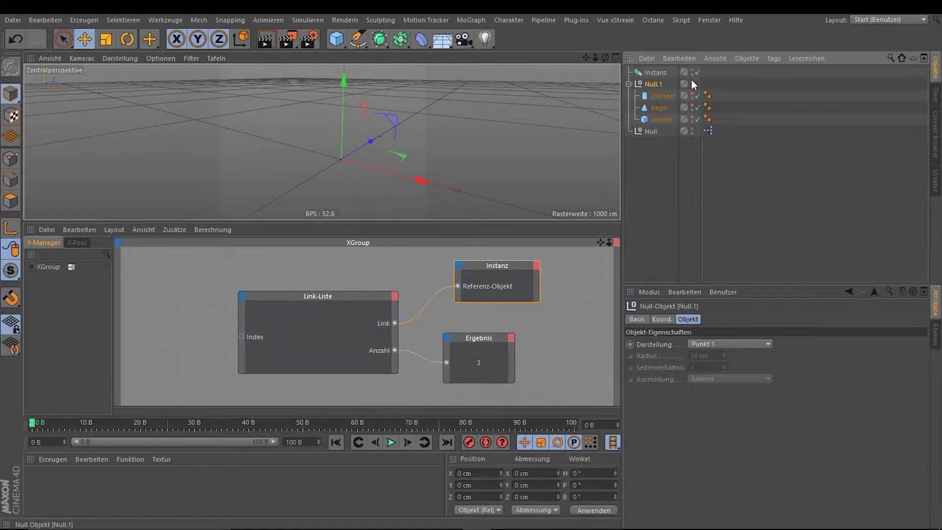
pyautogui.click(691, 93)
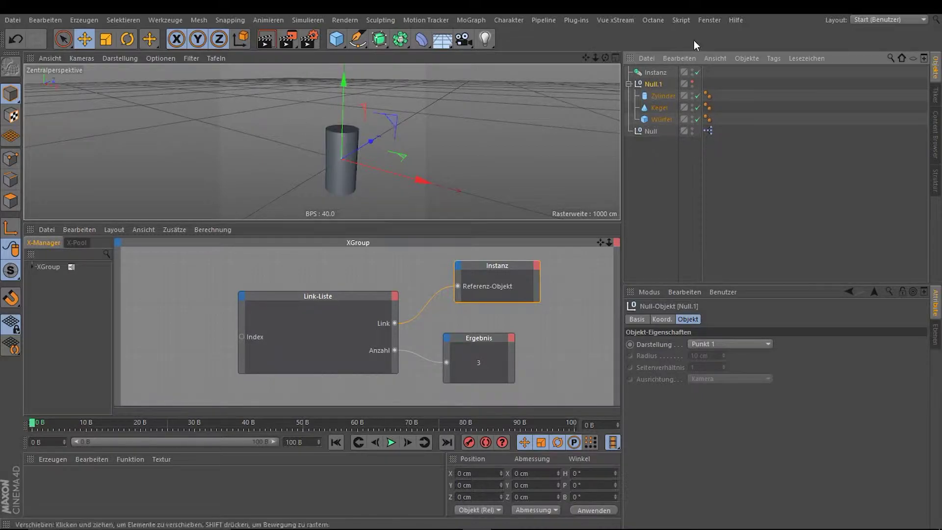
# Step the Link-Liste Index from 0 to 2, switching the instance to the Würfel
pyautogui.click(655, 73)
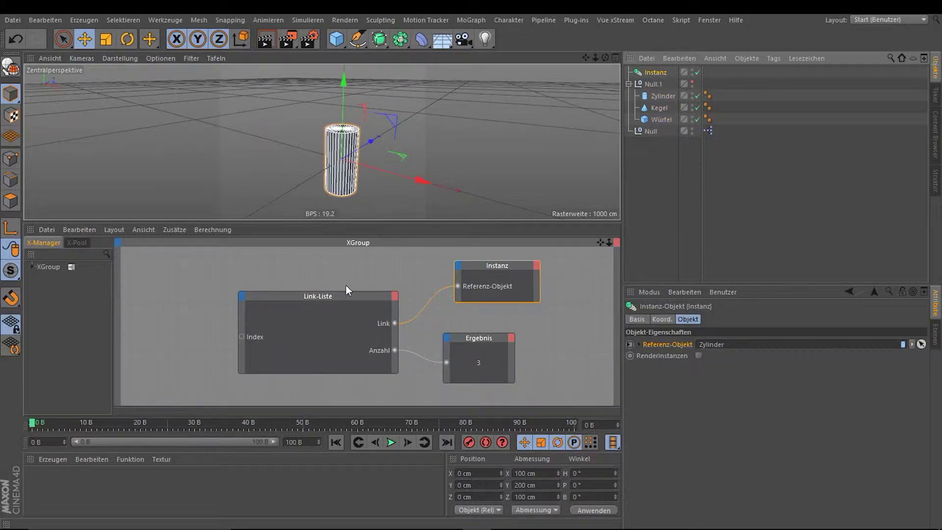
pyautogui.click(345, 297)
pyautogui.click(720, 320)
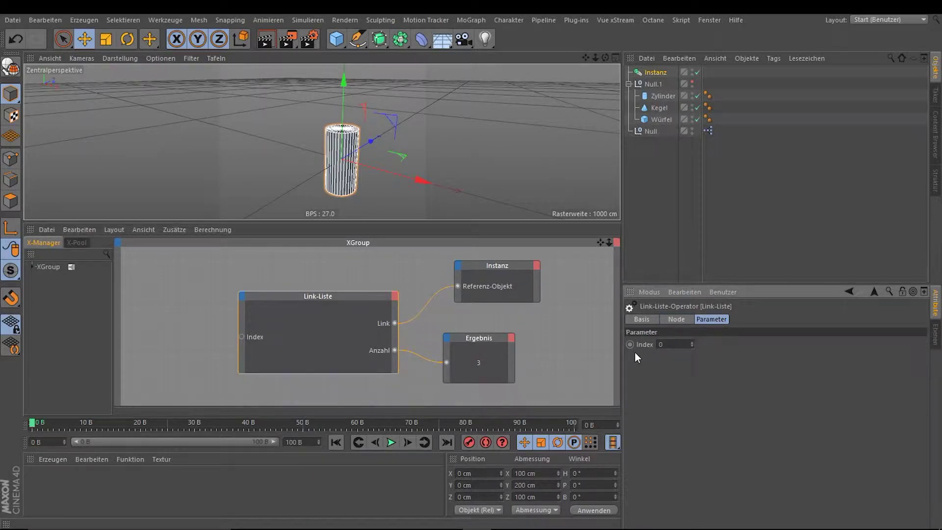
pyautogui.click(691, 342)
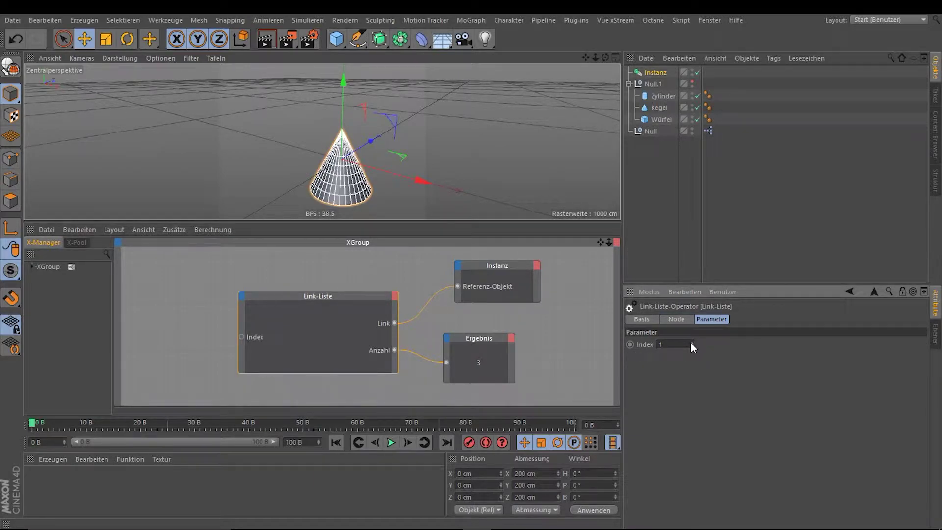
pyautogui.click(690, 343)
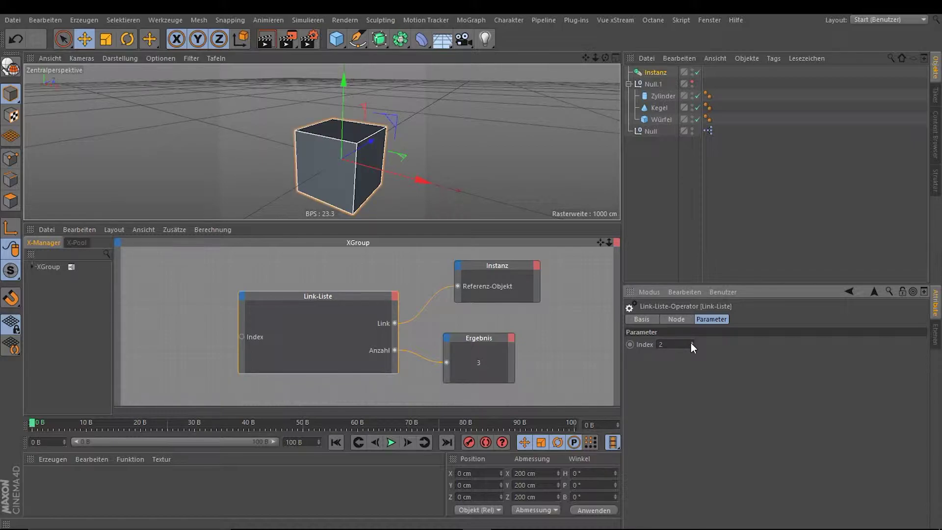
pyautogui.click(681, 318)
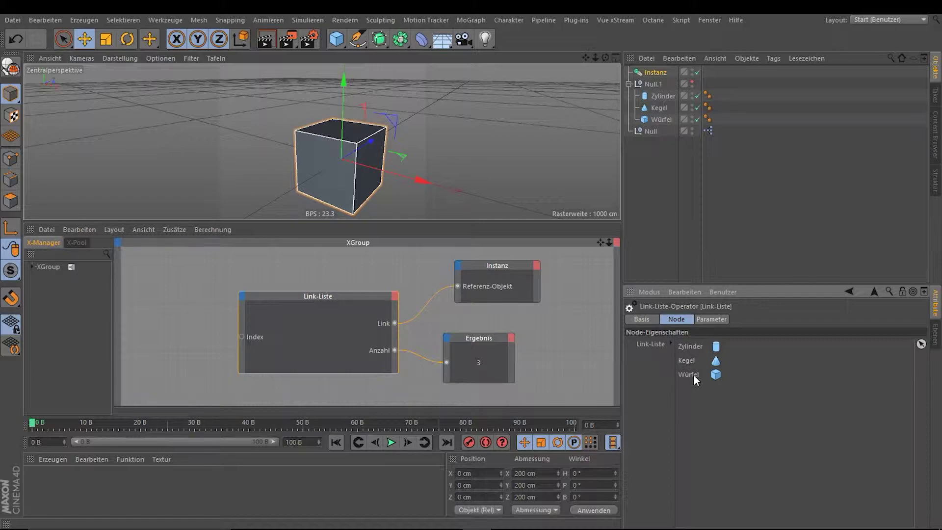
pyautogui.click(712, 319)
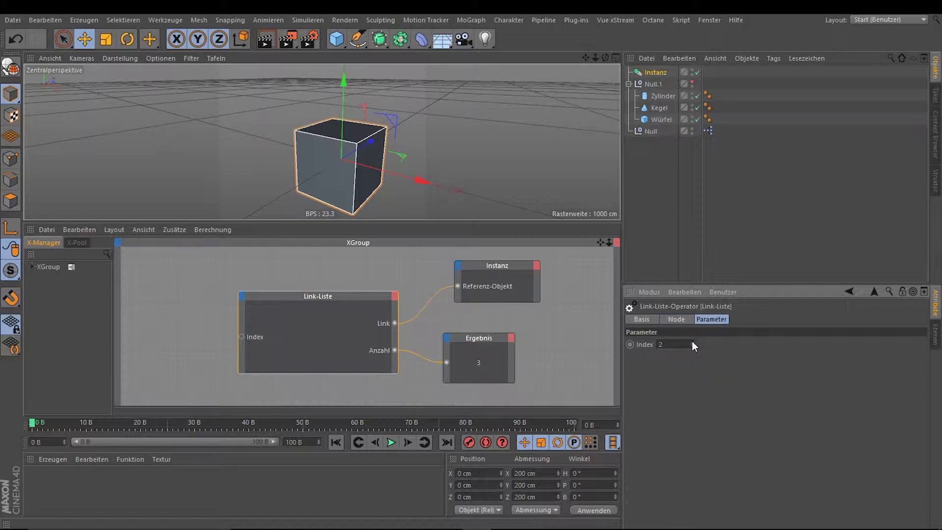
pyautogui.scroll(1, 692, 341)
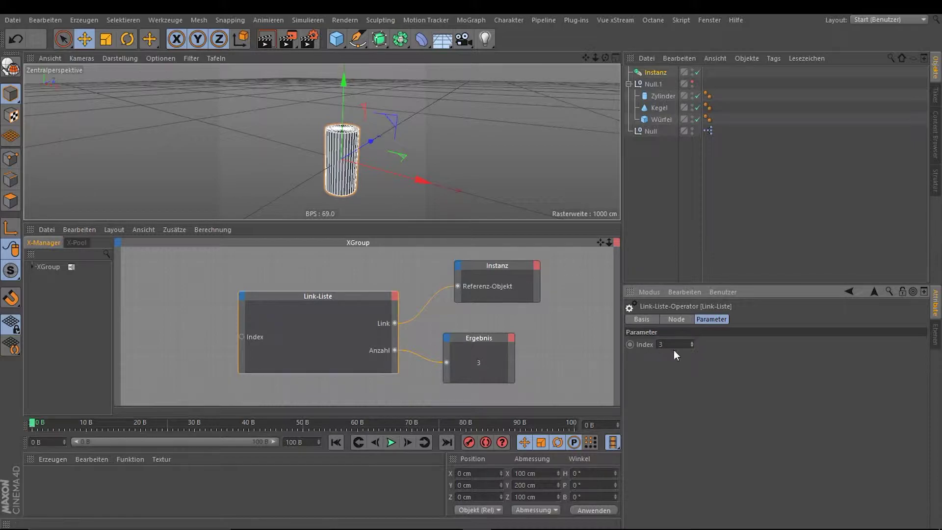
# Cycle the Link-Liste Index upward through the shapes, then reset it to 0
pyautogui.click(679, 319)
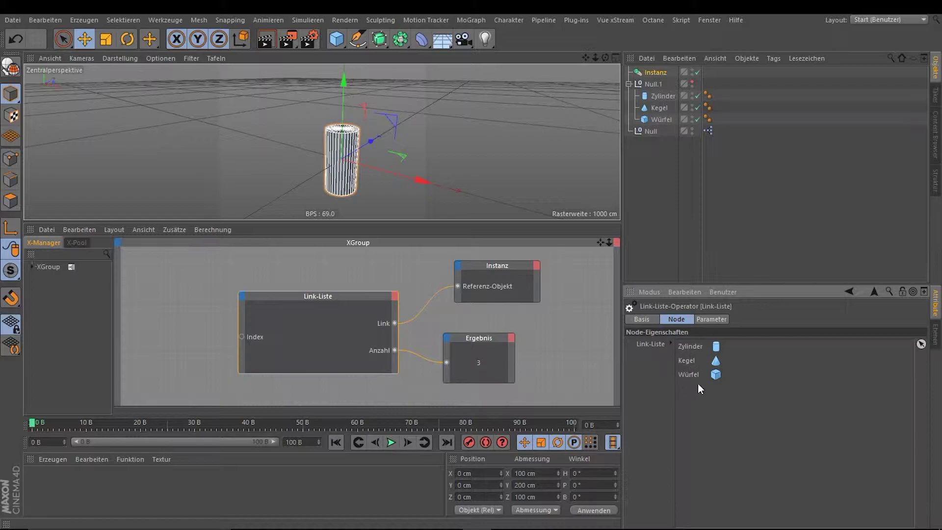
pyautogui.click(717, 320)
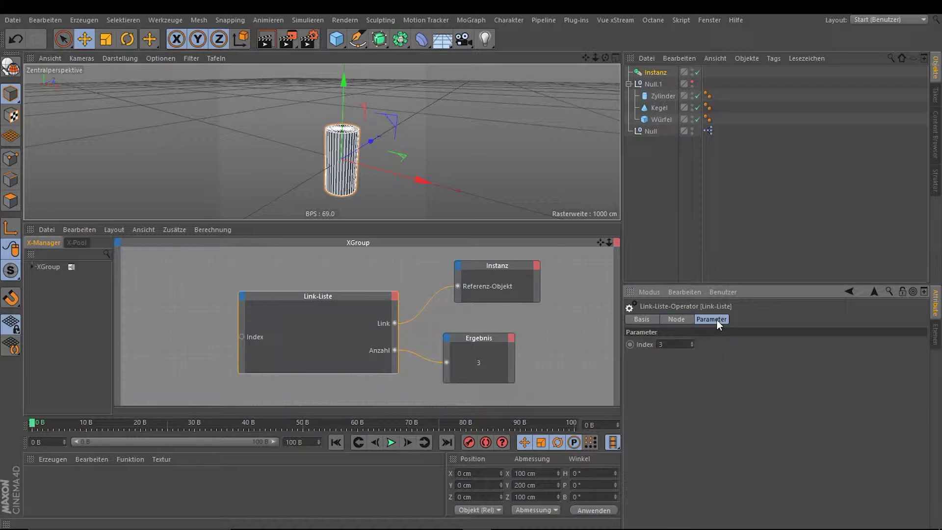
pyautogui.click(692, 341)
pyautogui.click(693, 342)
pyautogui.click(692, 342)
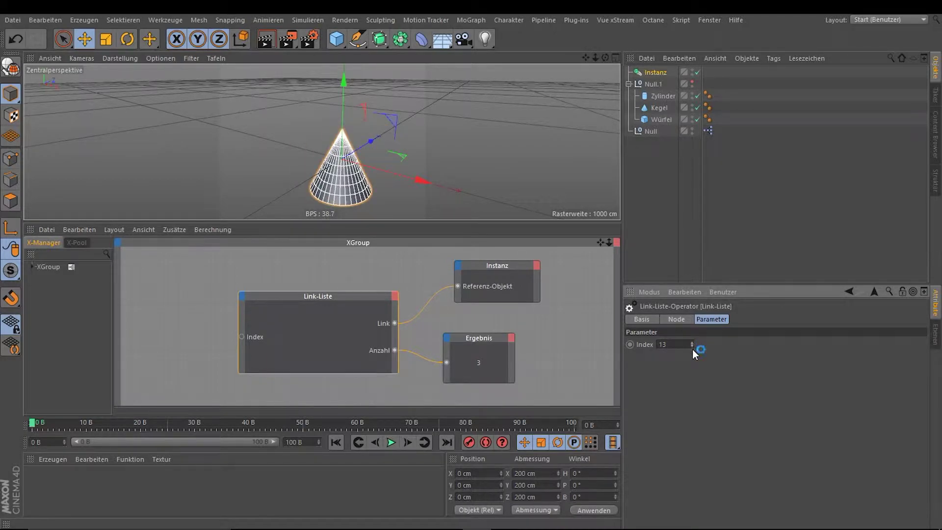
pyautogui.doubleClick(663, 345)
pyautogui.write('0')
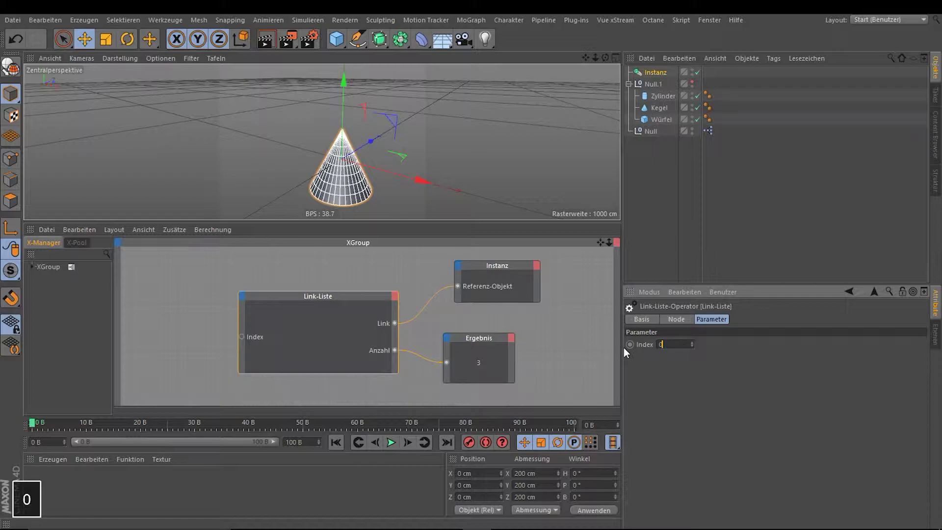
pyautogui.press('Return')
# Select the Null object and bring up its Benutzer user-data commands in the Attribute Manager
pyautogui.keyDown('alt'); pyautogui.moveTo(470, 169); pyautogui.dragTo(478, 155); pyautogui.keyUp('alt')
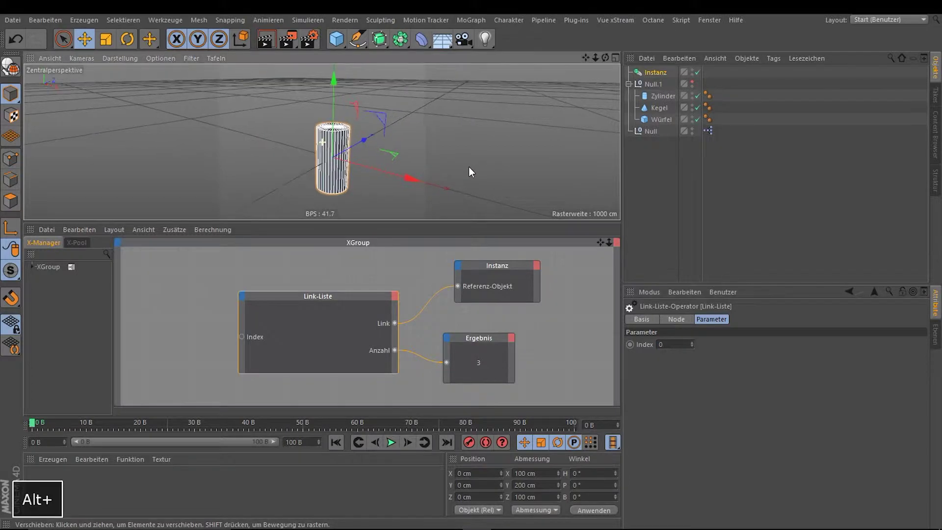
pyautogui.click(650, 173)
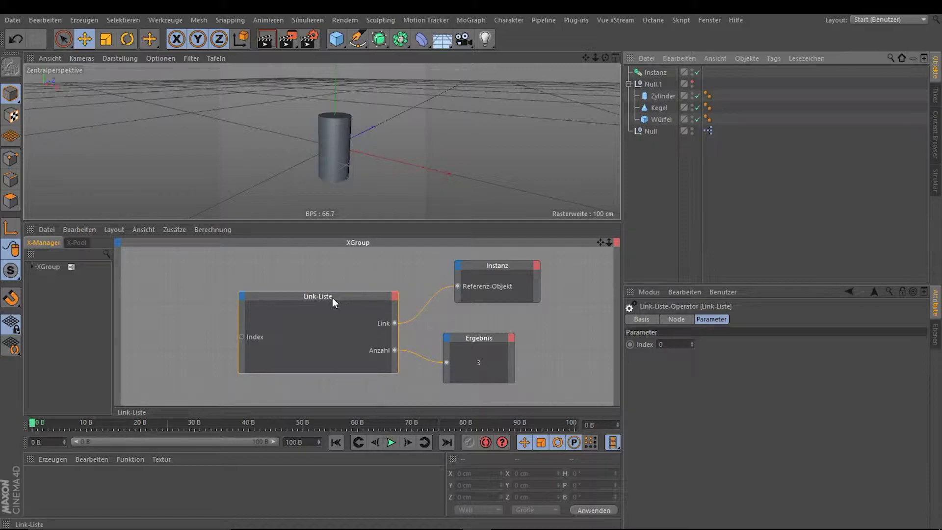
pyautogui.moveTo(332, 298); pyautogui.dragTo(326, 299)
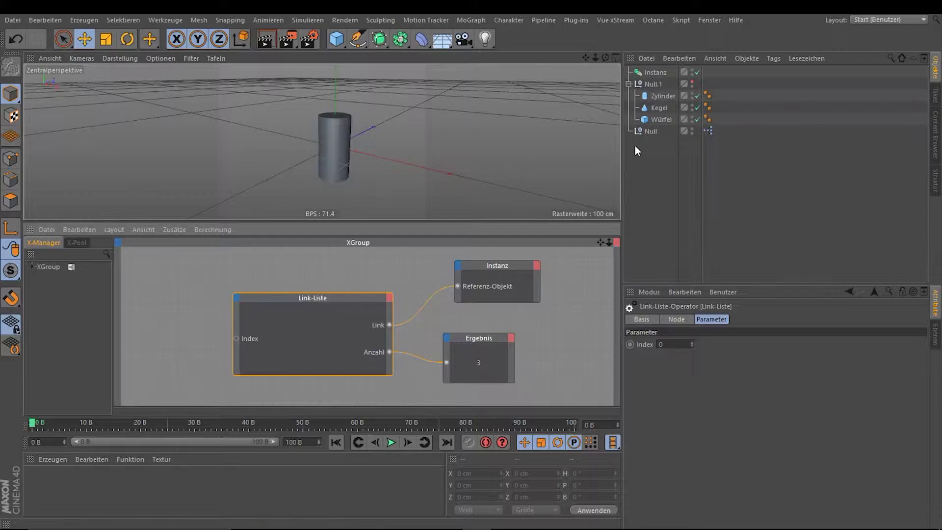
pyautogui.click(651, 132)
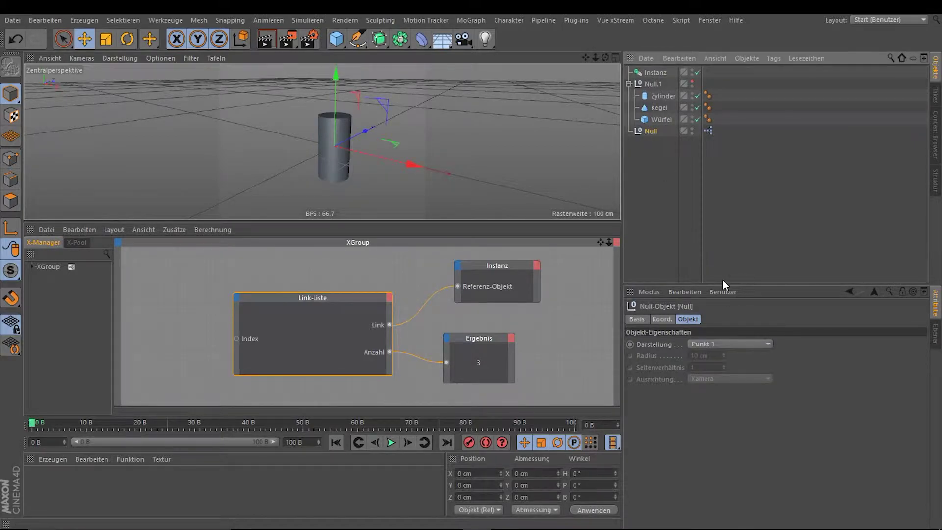
pyautogui.click(726, 293)
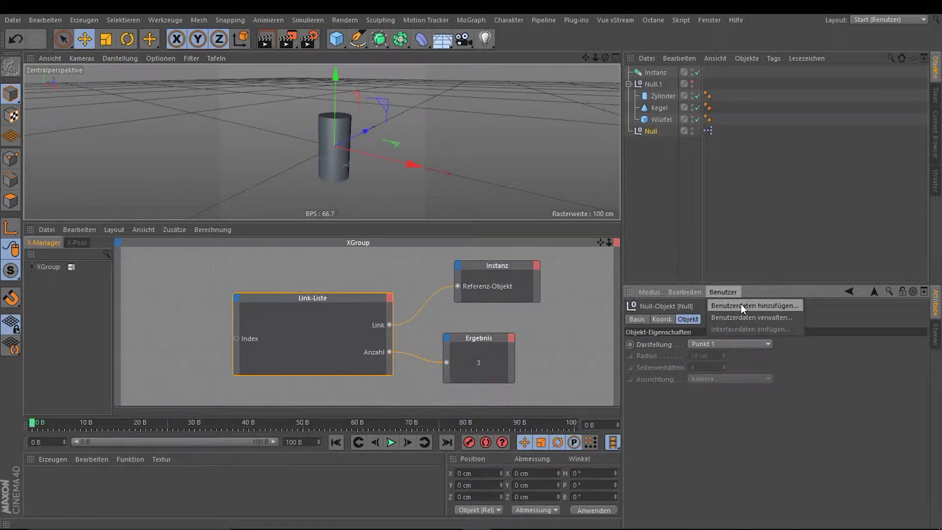
# Add a user-data parameter named Auswahlliste, with short name Auswahlliste, to the Null
pyautogui.click(741, 306)
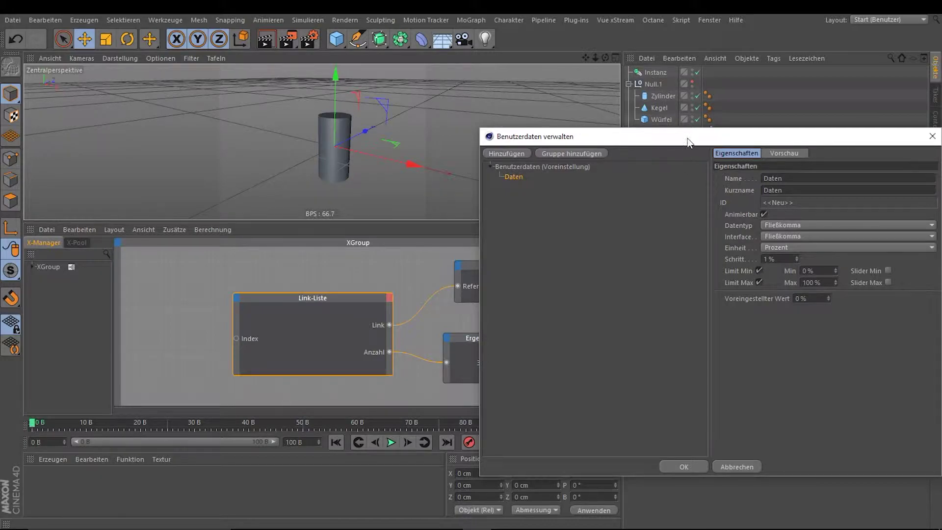
pyautogui.moveTo(687, 142); pyautogui.dragTo(396, 104)
pyautogui.doubleClick(483, 140)
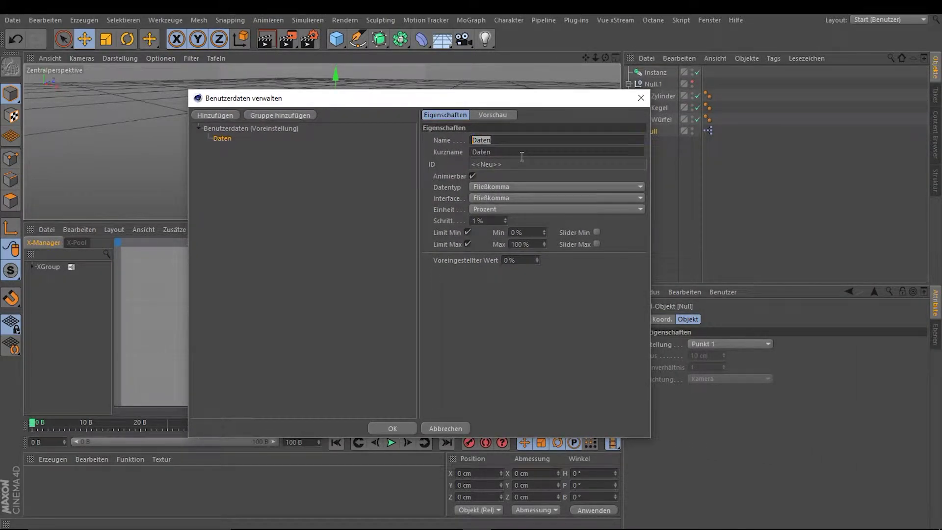
pyautogui.write('Aus')
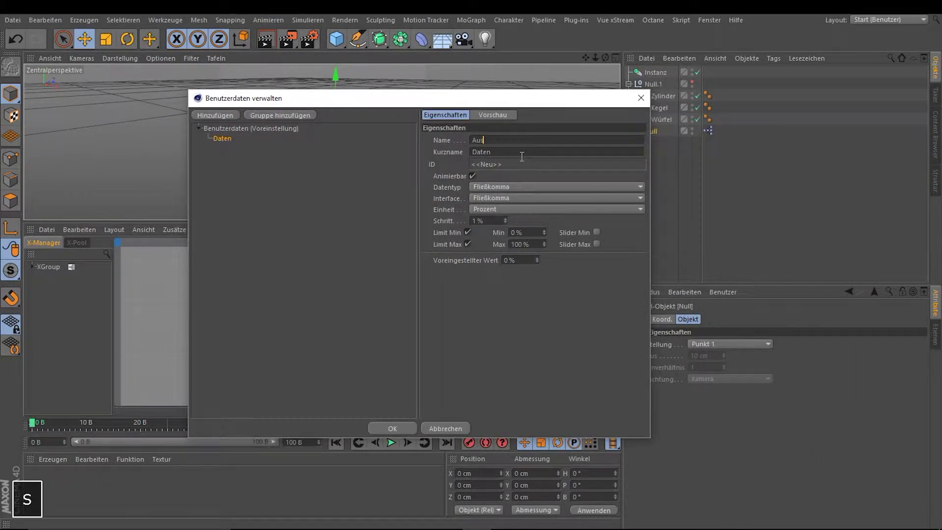
pyautogui.write('wahl')
pyautogui.write('liste')
pyautogui.click(540, 152)
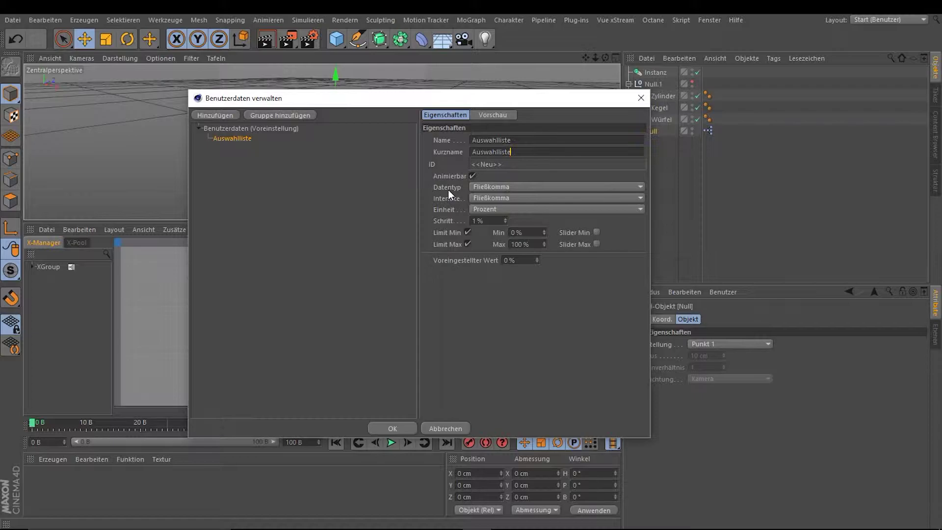
pyautogui.moveTo(438, 101); pyautogui.dragTo(658, 82)
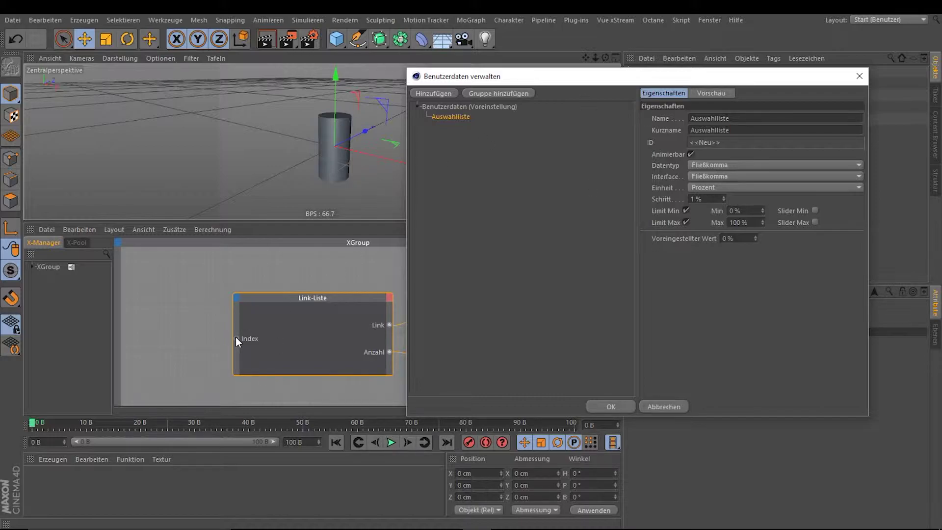
pyautogui.moveTo(605, 73); pyautogui.dragTo(606, 74)
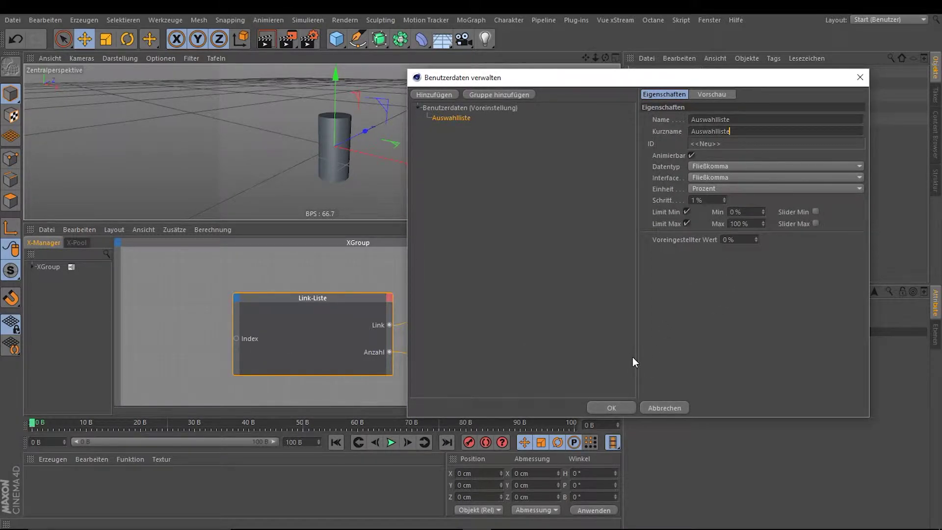
pyautogui.click(613, 408)
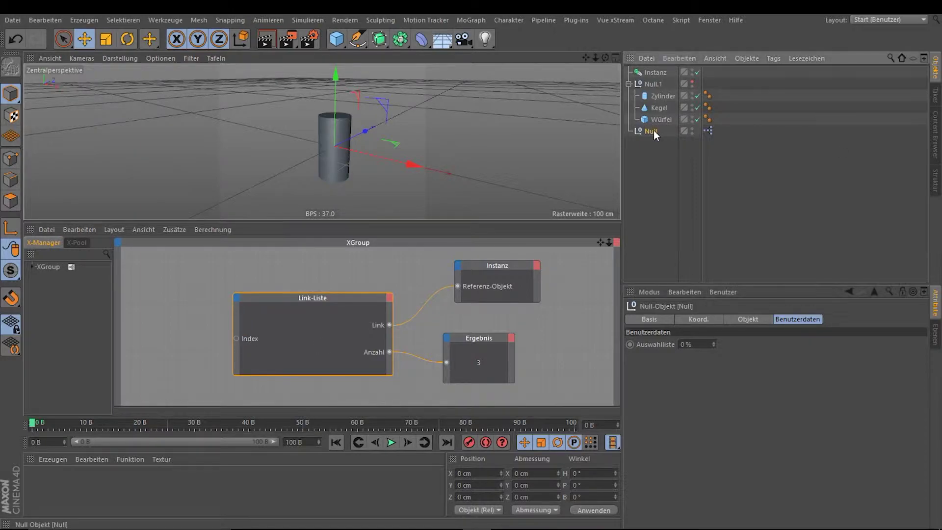
# In Benutzerdaten verwalten, add a second user-data entry of type Integer
pyautogui.click(725, 293)
pyautogui.click(747, 316)
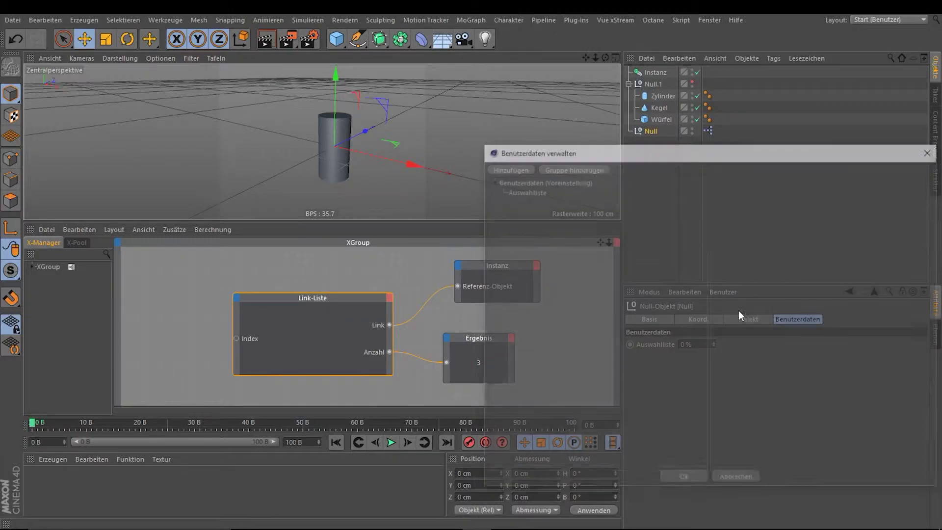
pyautogui.moveTo(578, 144); pyautogui.dragTo(408, 71)
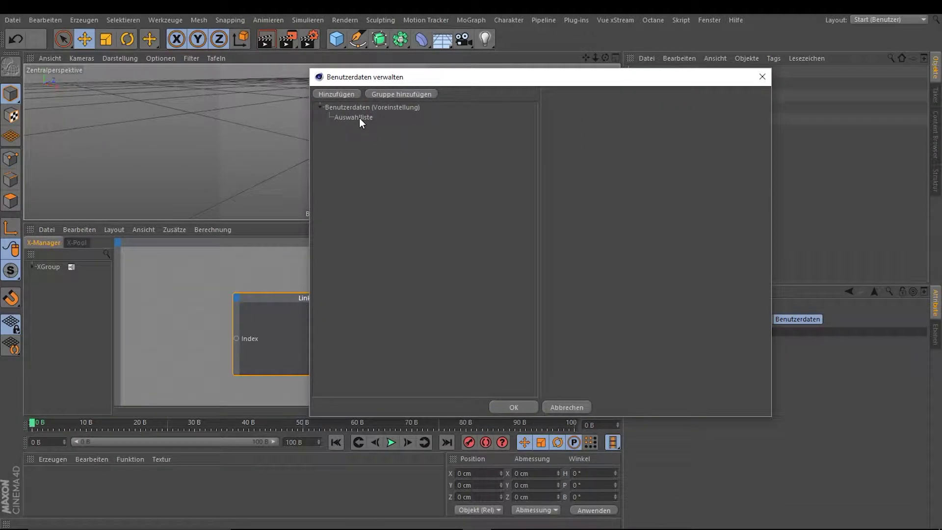
pyautogui.click(359, 117)
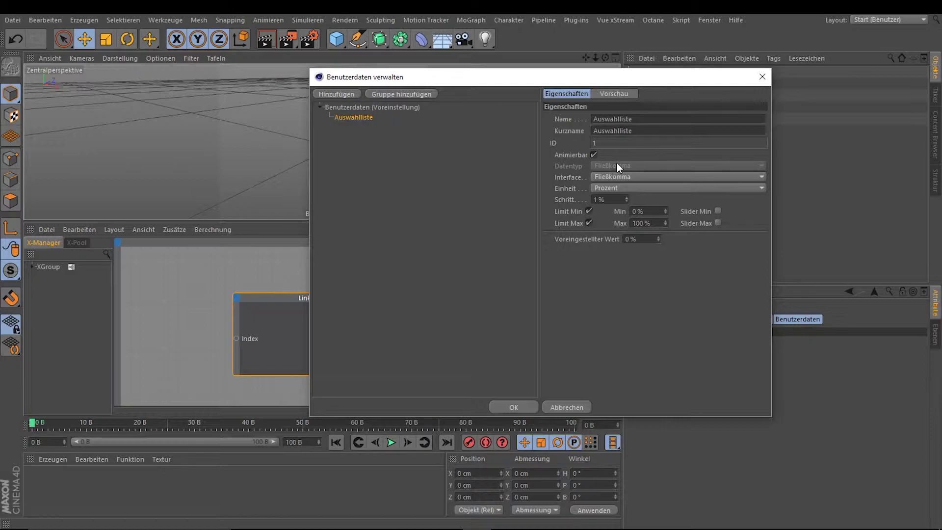
pyautogui.click(613, 175)
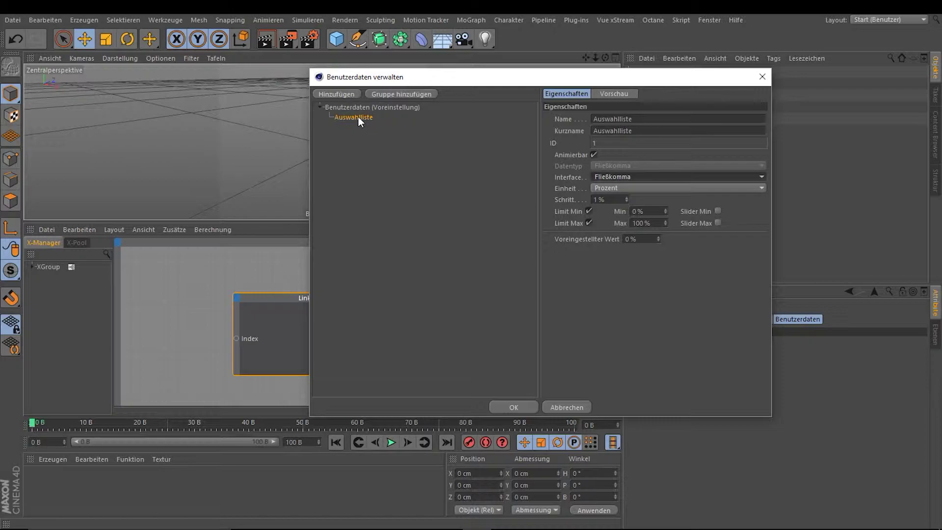
pyautogui.click(346, 95)
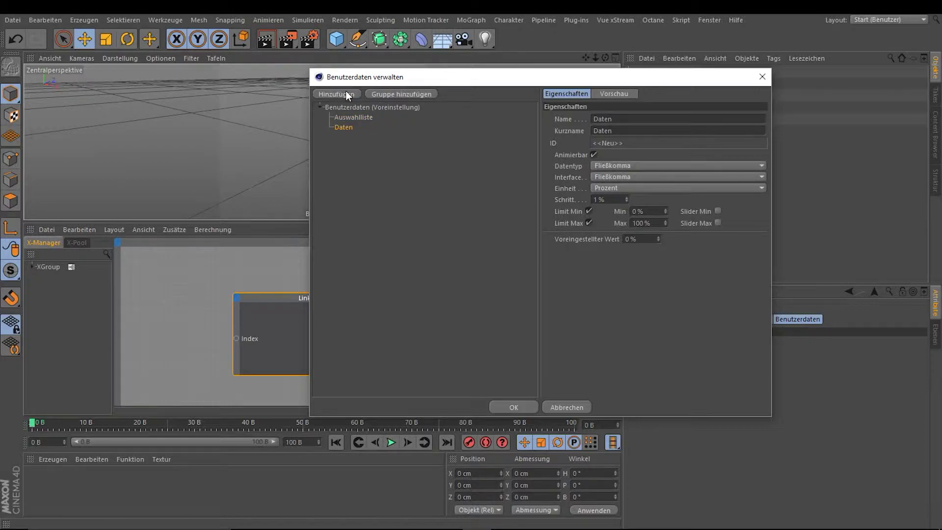
pyautogui.click(645, 165)
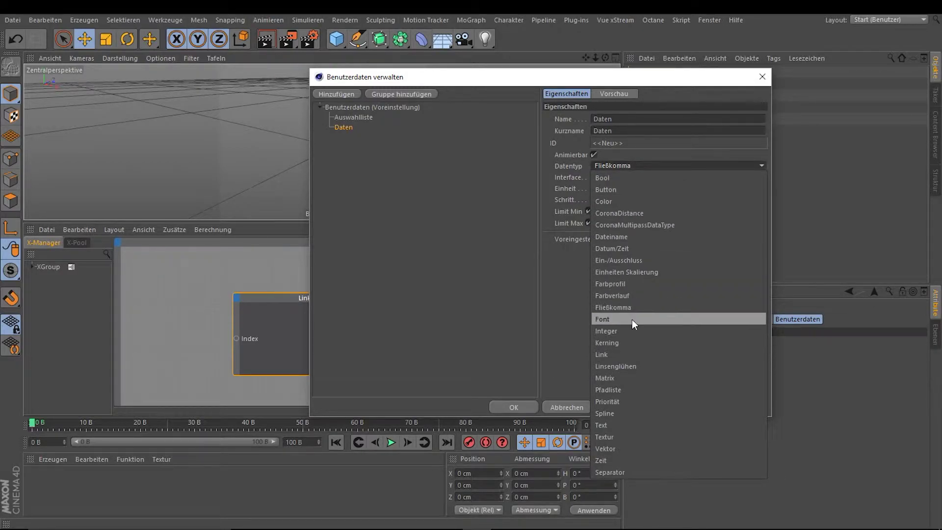
pyautogui.click(623, 329)
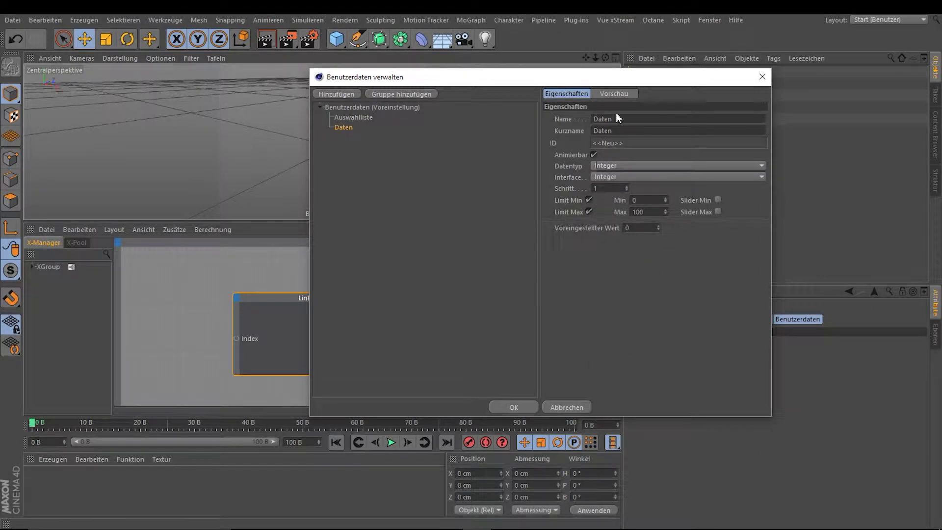
# Name the Integer entry Auswahlliste and delete the old float Auswahlliste entry
pyautogui.click(592, 117)
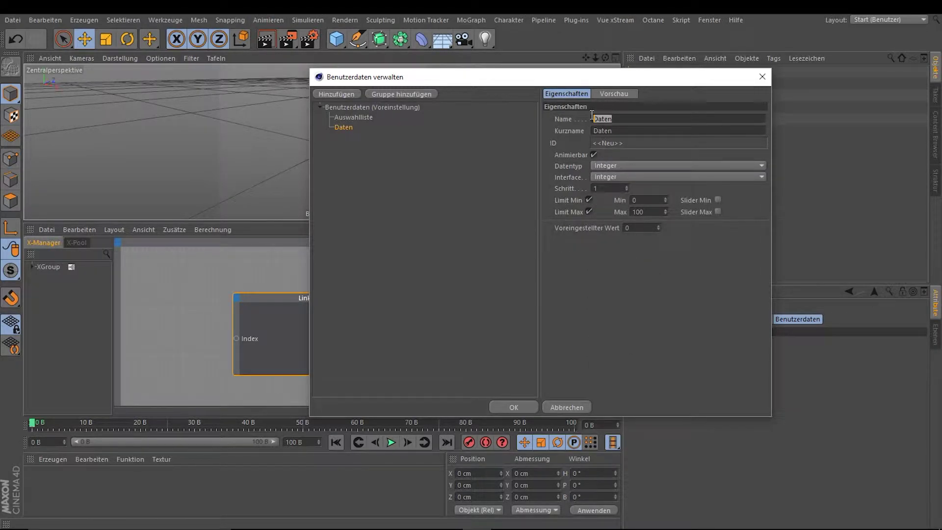
pyautogui.click(369, 116)
pyautogui.click(593, 119)
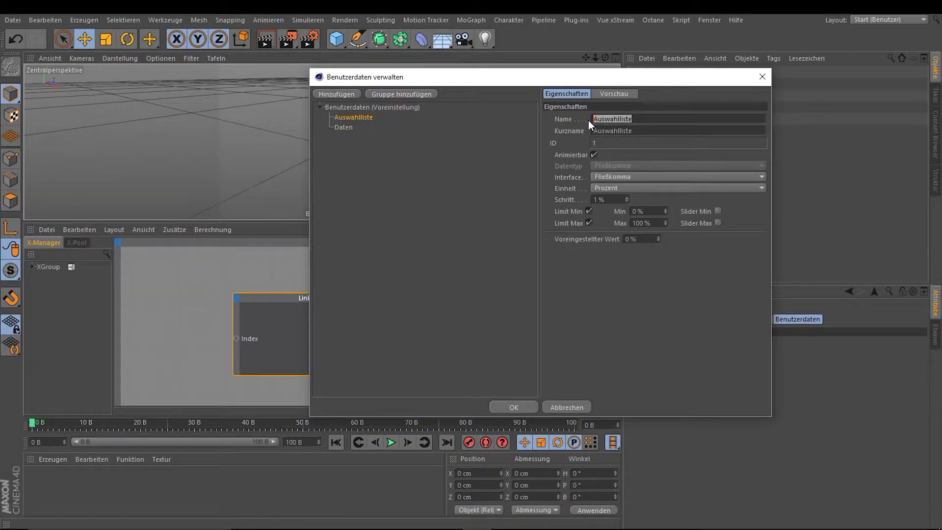
pyautogui.hotkey('ctrl', 'c')
pyautogui.click(347, 131)
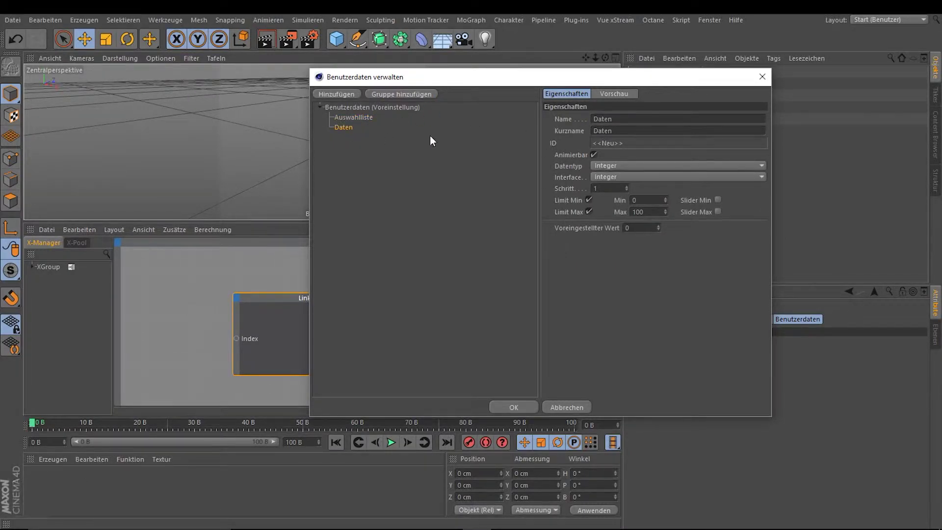
pyautogui.click(650, 119)
pyautogui.hotkey('ctrl', 'v')
pyautogui.click(630, 130)
pyautogui.hotkey('ctrl', 'v')
pyautogui.click(364, 117)
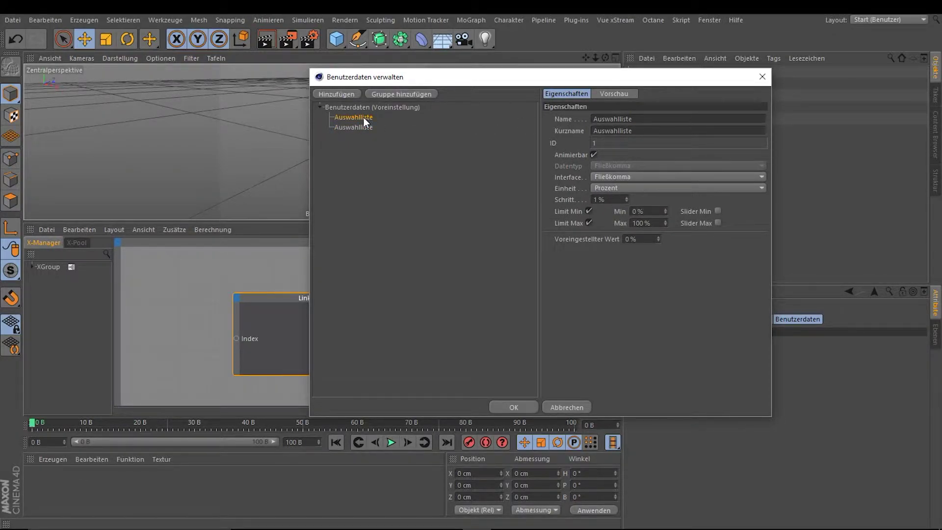
pyautogui.press('Delete')
pyautogui.click(363, 116)
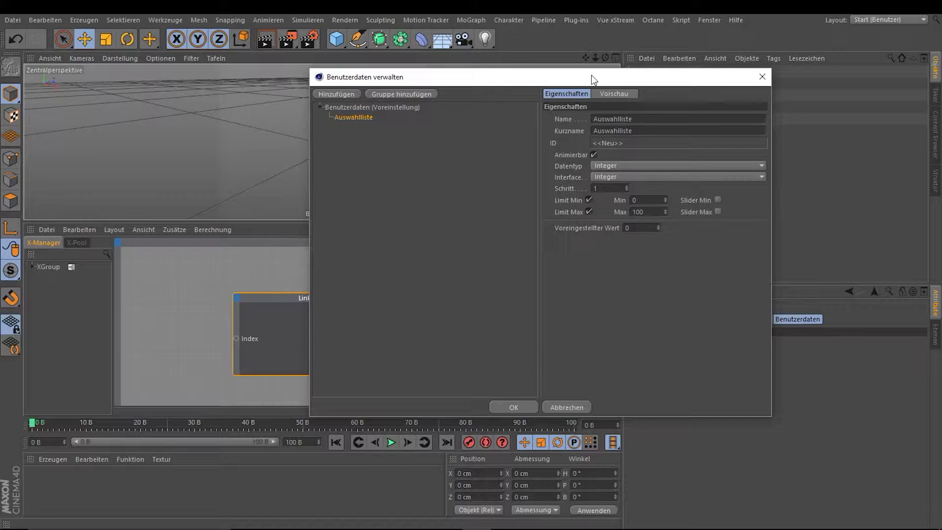
# Set the Auswahlliste entry's Interface to the Auswahlliste dropdown type
pyautogui.moveTo(591, 75); pyautogui.dragTo(390, 61)
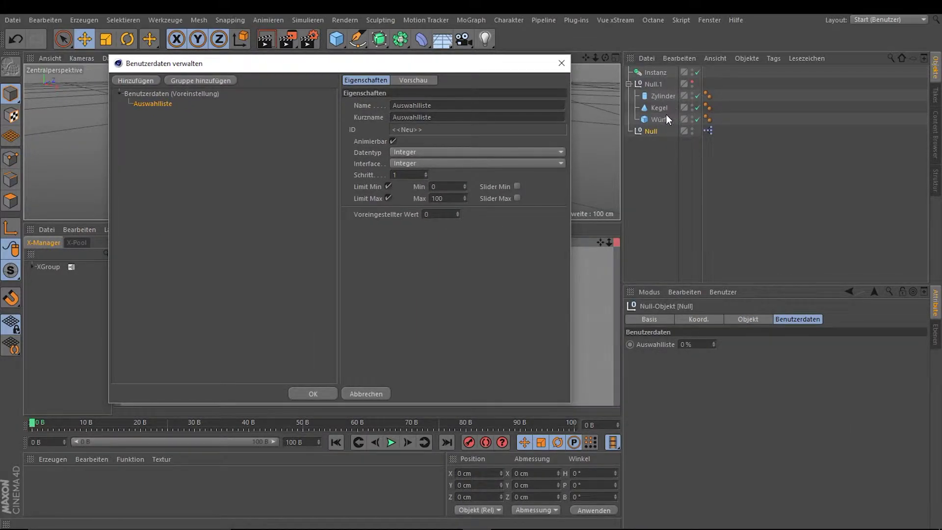
pyautogui.click(425, 161)
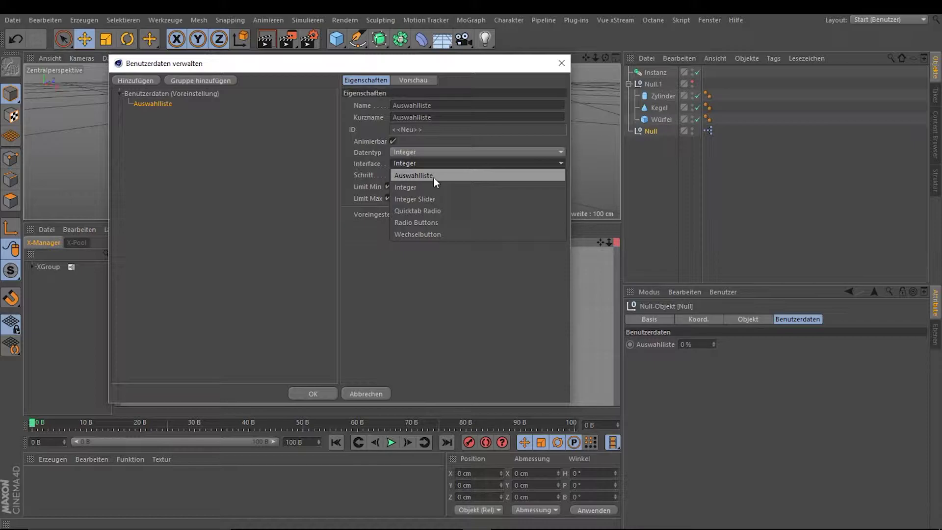
pyautogui.click(433, 177)
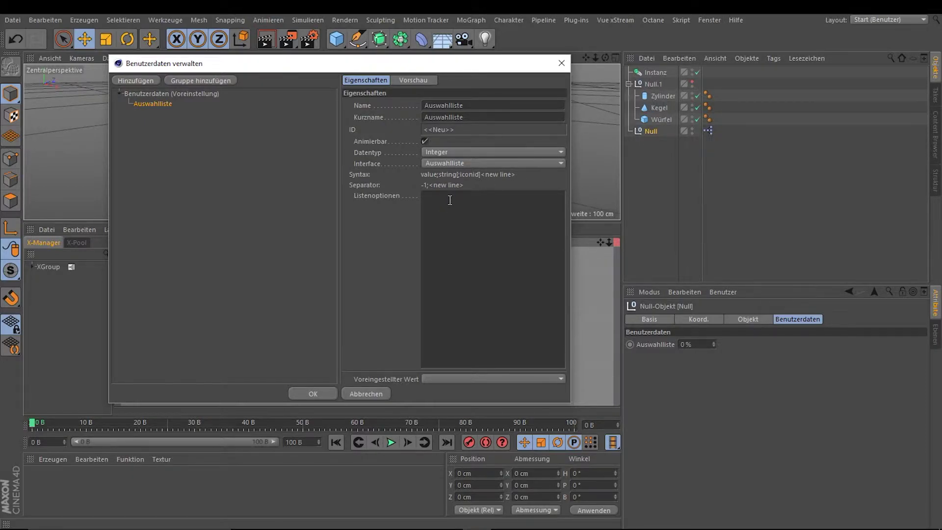
# Enter list options 0;Zylinder, 1;Kegel and 2;Würfel on separate lines
pyautogui.click(448, 198)
pyautogui.write('0')
pyautogui.write(';')
pyautogui.write('Zylind')
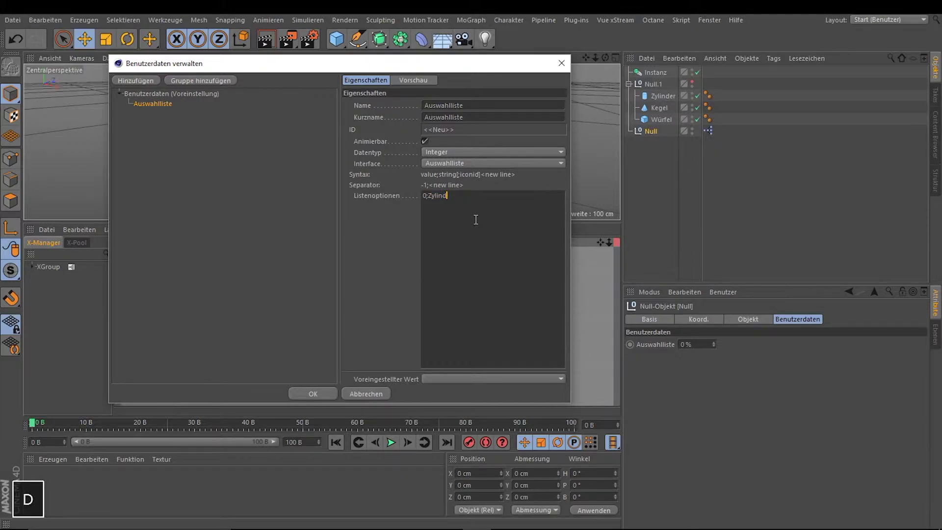
pyautogui.write('er')
pyautogui.press('Return')
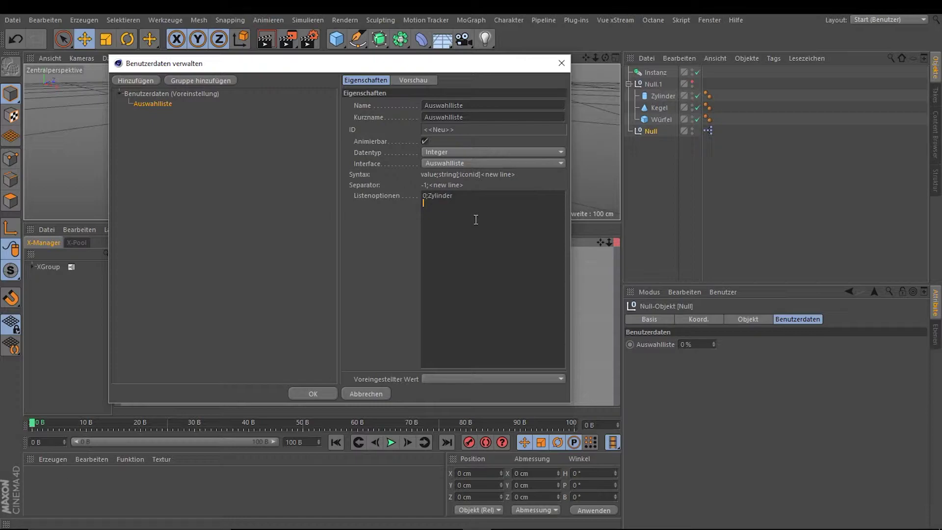
pyautogui.write('1')
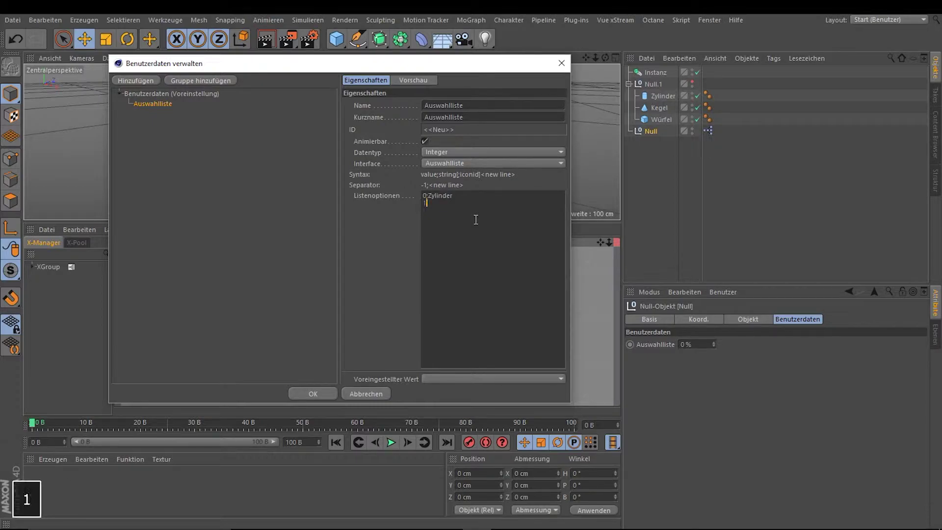
pyautogui.write(';')
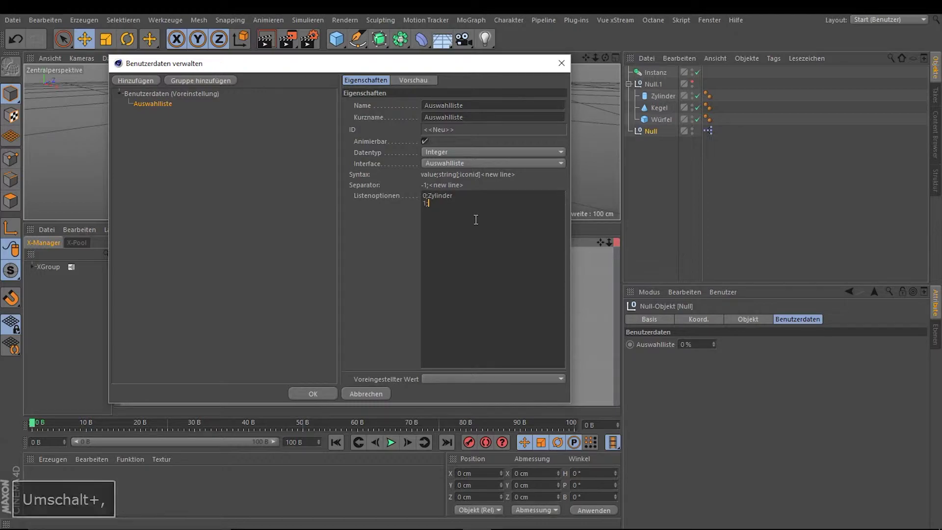
pyautogui.write('Kegel')
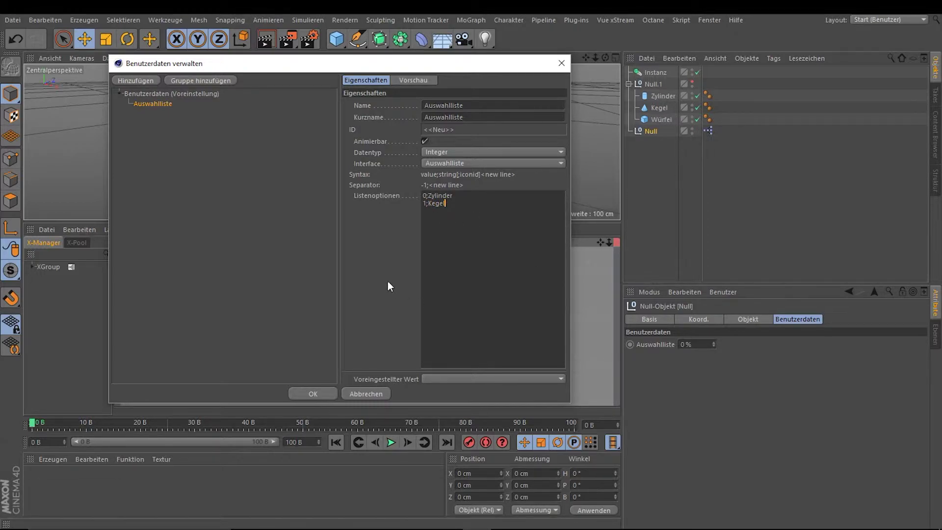
pyautogui.press('Return')
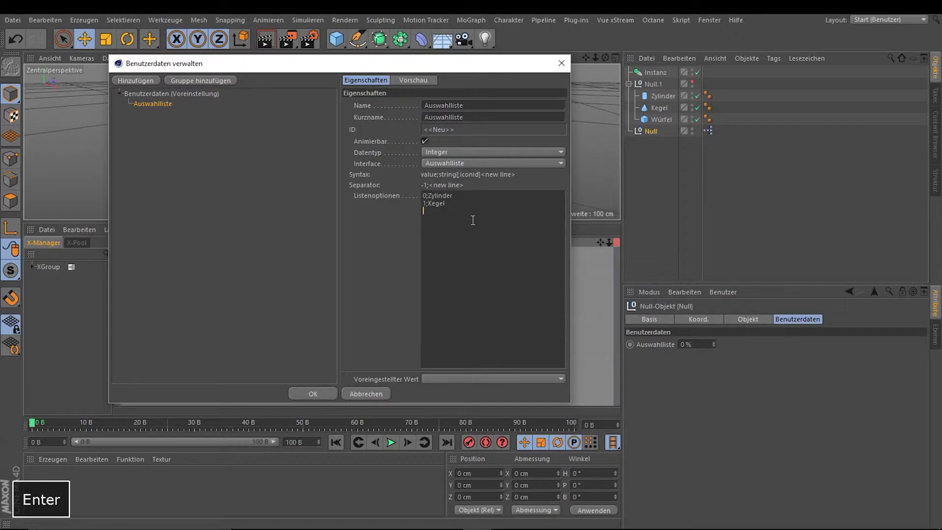
pyautogui.write('2;')
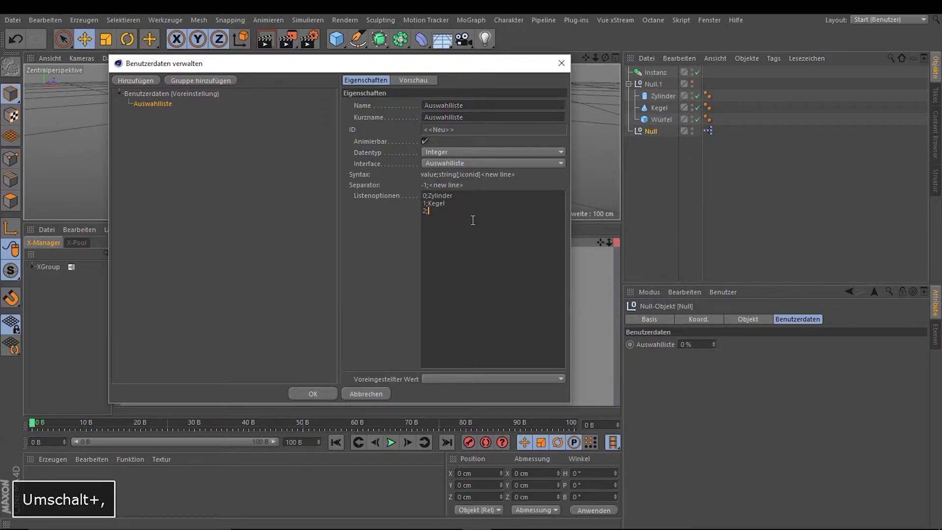
pyautogui.write('Würfe')
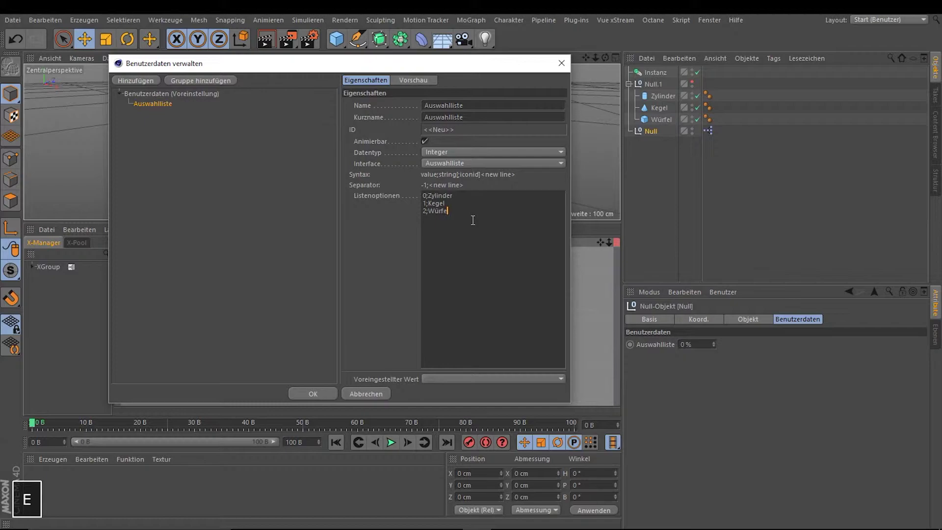
pyautogui.write('l')
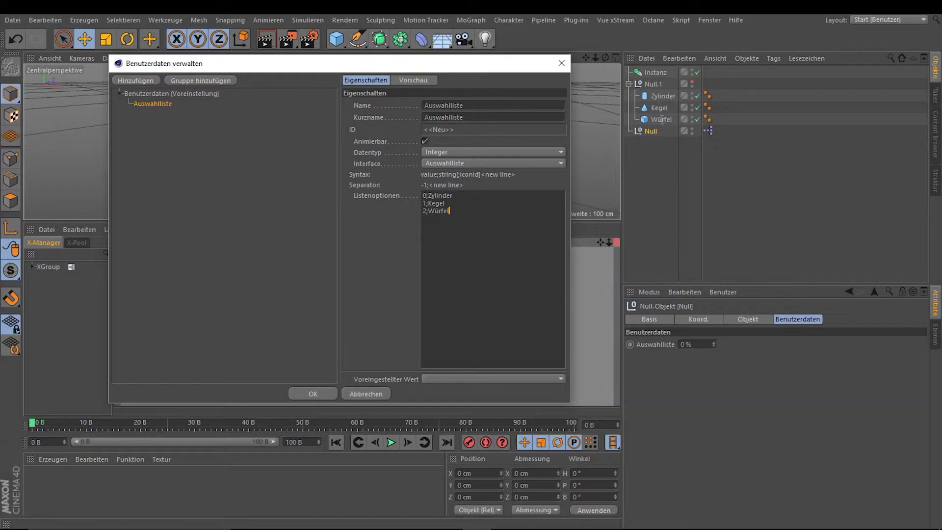
# Confirm the user data and leave the Auswahlliste dropdown on Zylinder
pyautogui.click(317, 391)
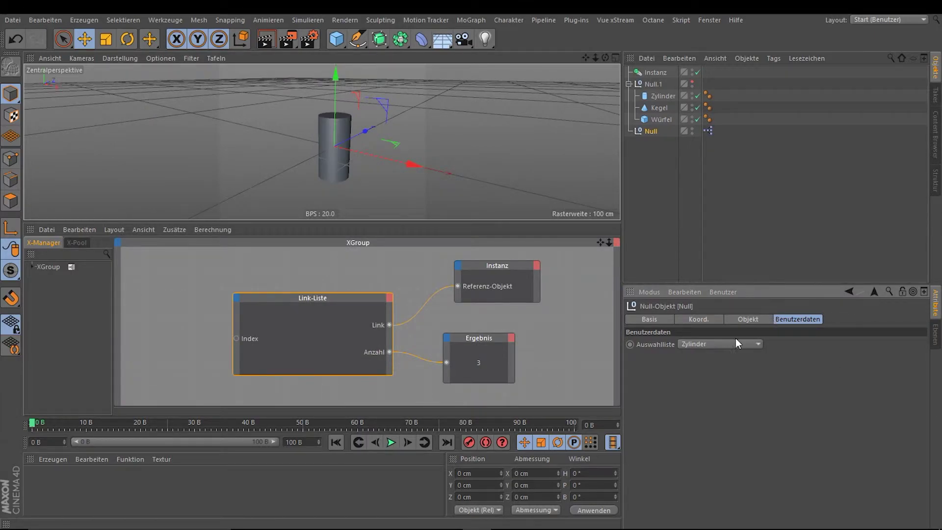
pyautogui.click(714, 345)
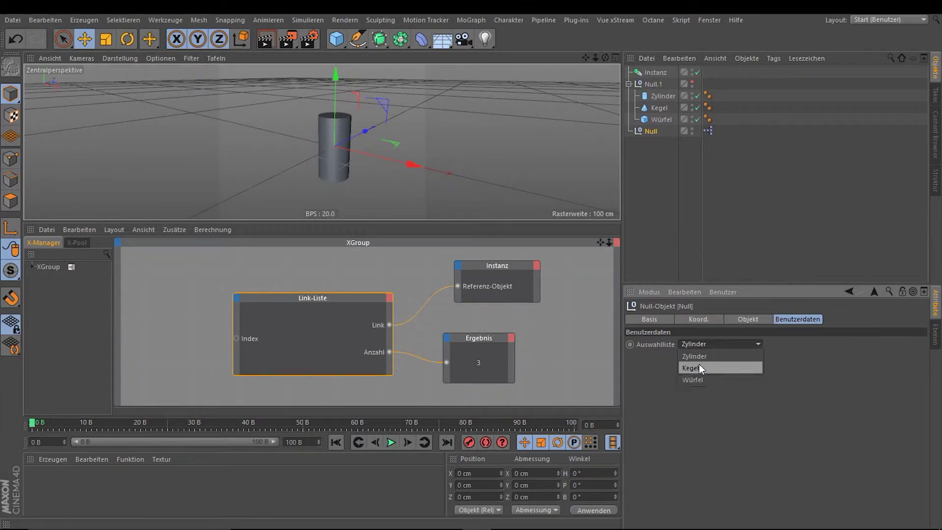
pyautogui.click(696, 410)
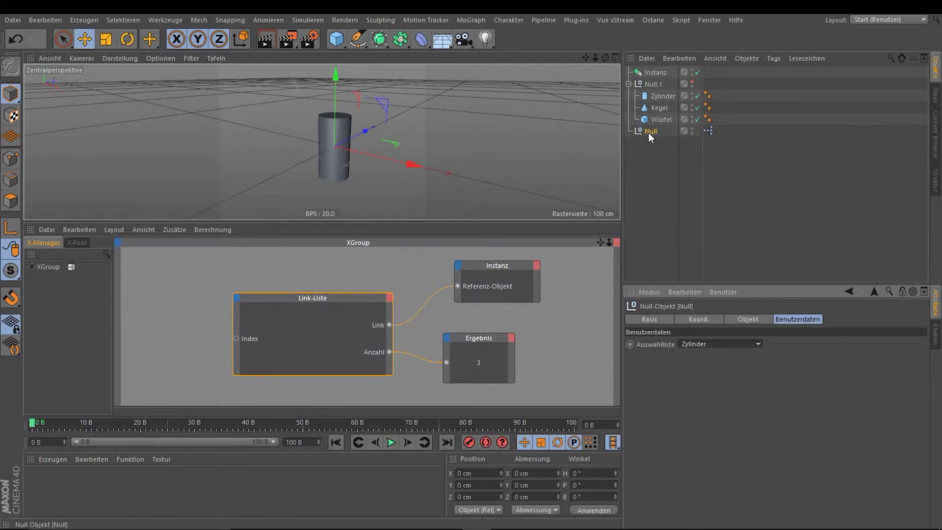
# Add the Null as an XPresso node and wire its Auswahlliste output to Link-Liste Index
pyautogui.moveTo(648, 132)
pyautogui.mouseDown()
pyautogui.moveTo(158, 294)
pyautogui.moveTo(203, 339)
pyautogui.mouseUp()
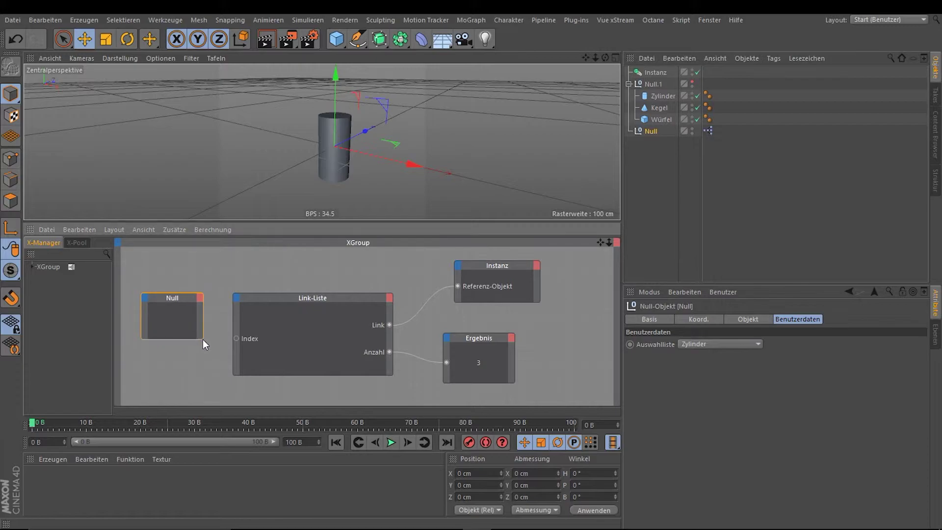
pyautogui.click(200, 299)
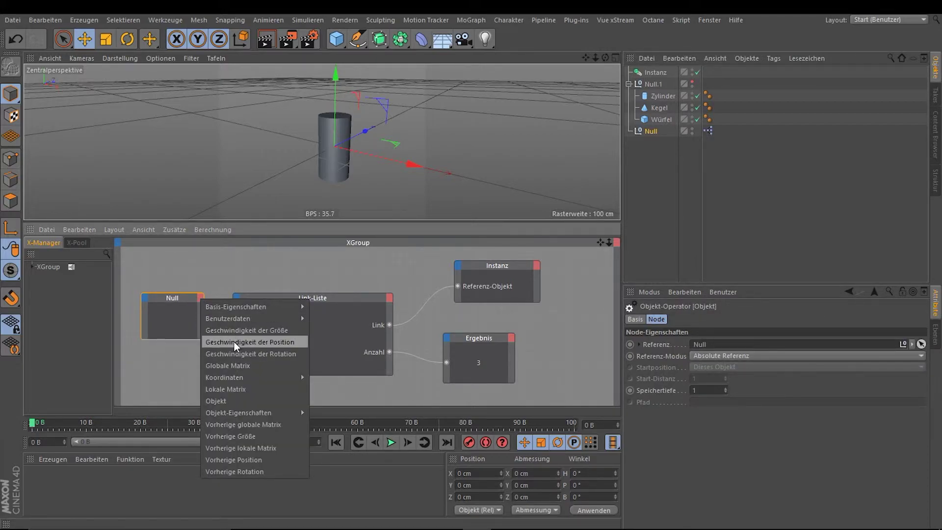
pyautogui.moveTo(228, 318)
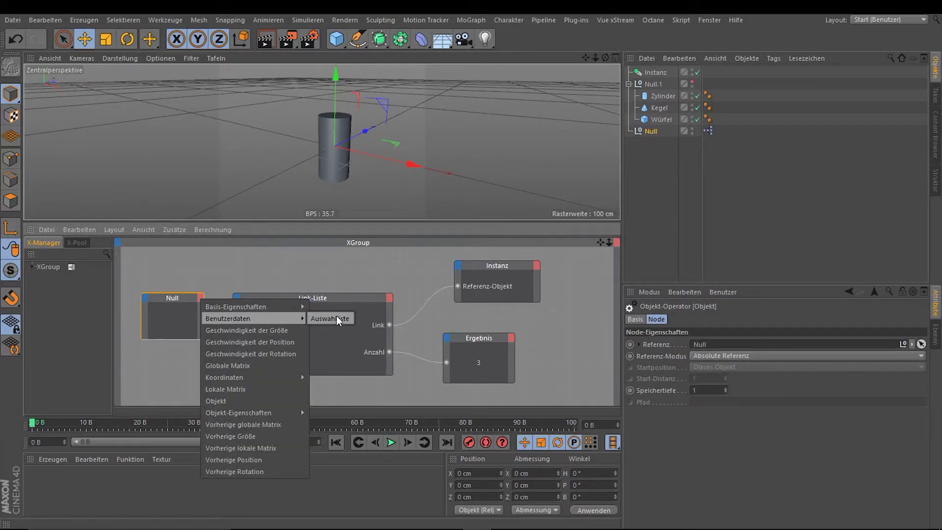
pyautogui.click(338, 319)
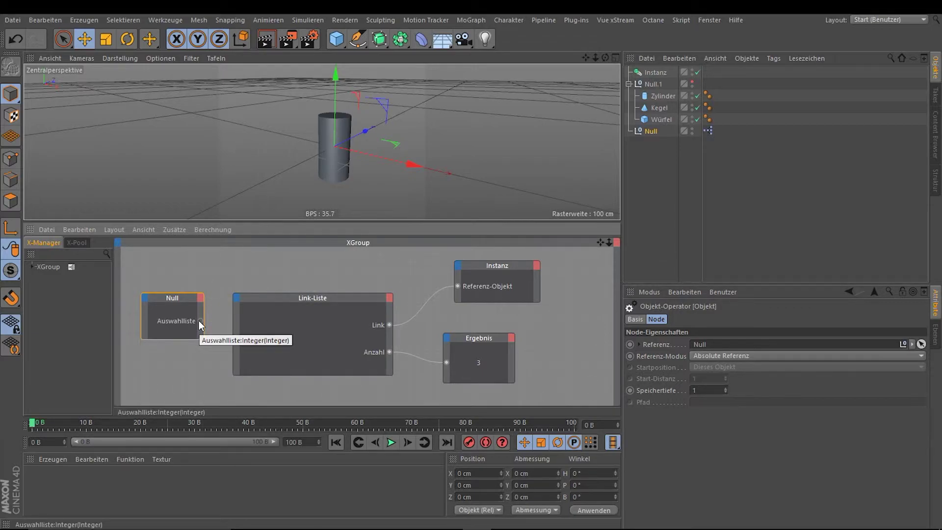
pyautogui.moveTo(200, 325); pyautogui.dragTo(249, 337)
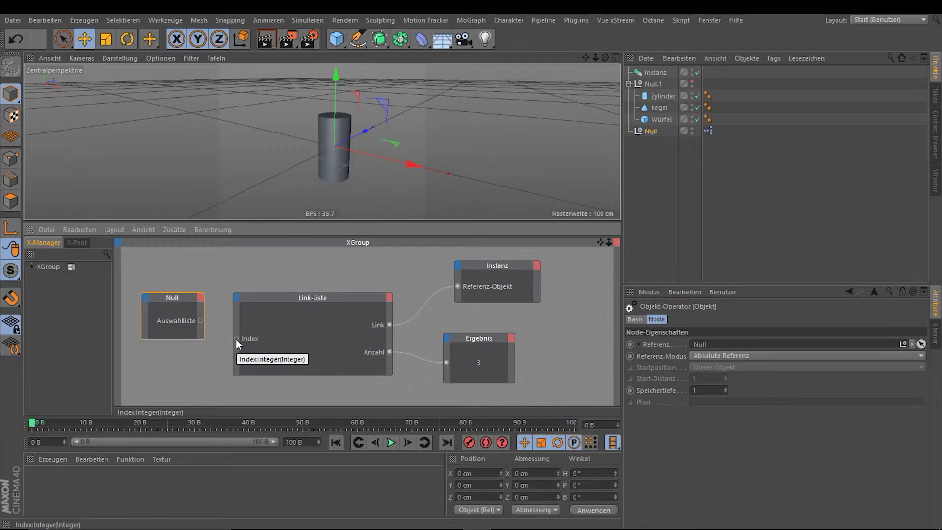
pyautogui.moveTo(236, 338); pyautogui.dragTo(198, 322)
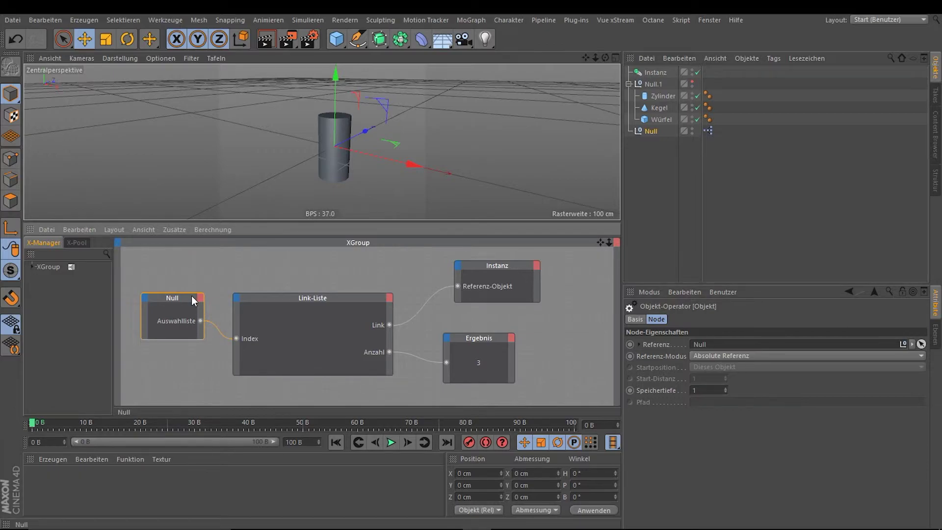
pyautogui.click(656, 130)
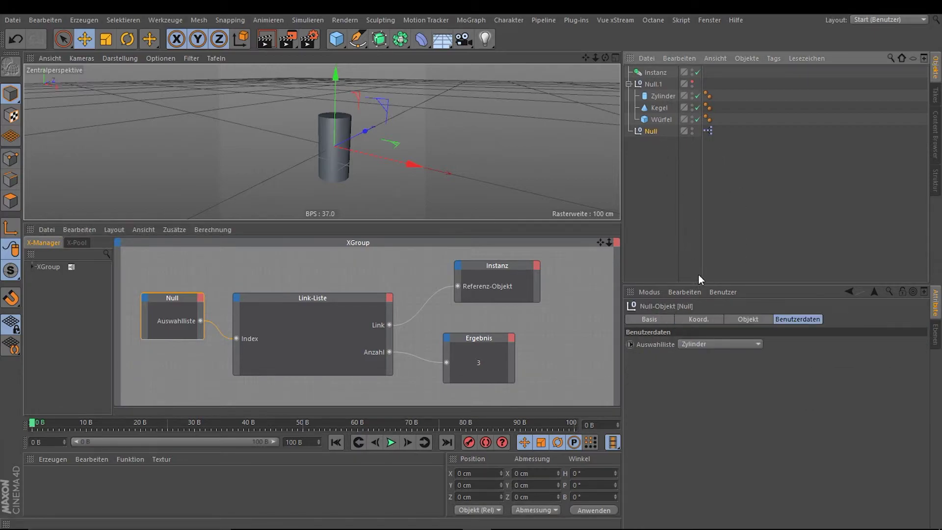
pyautogui.click(709, 346)
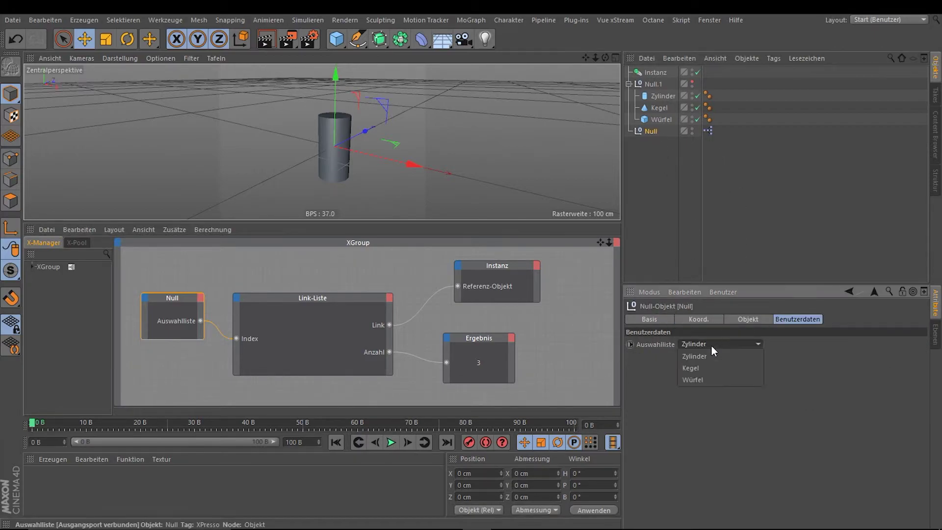
pyautogui.click(708, 381)
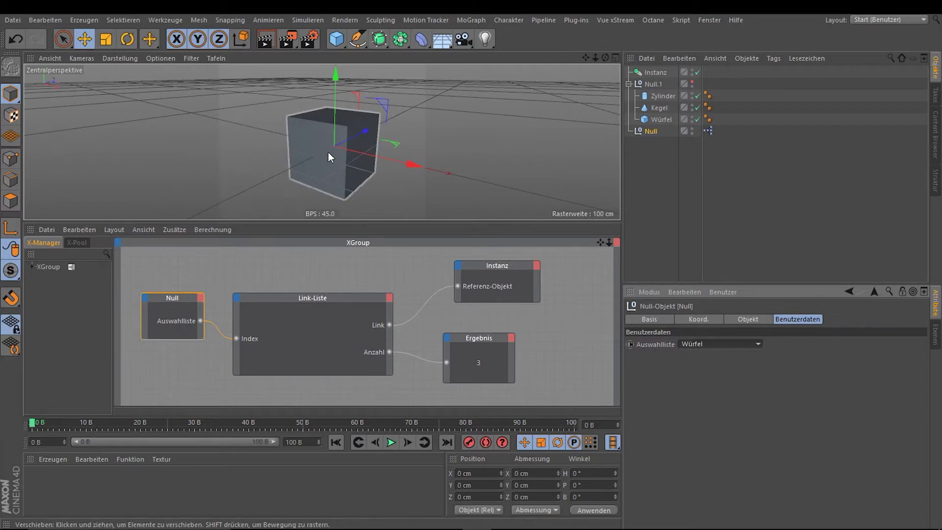
pyautogui.click(707, 342)
pyautogui.click(697, 368)
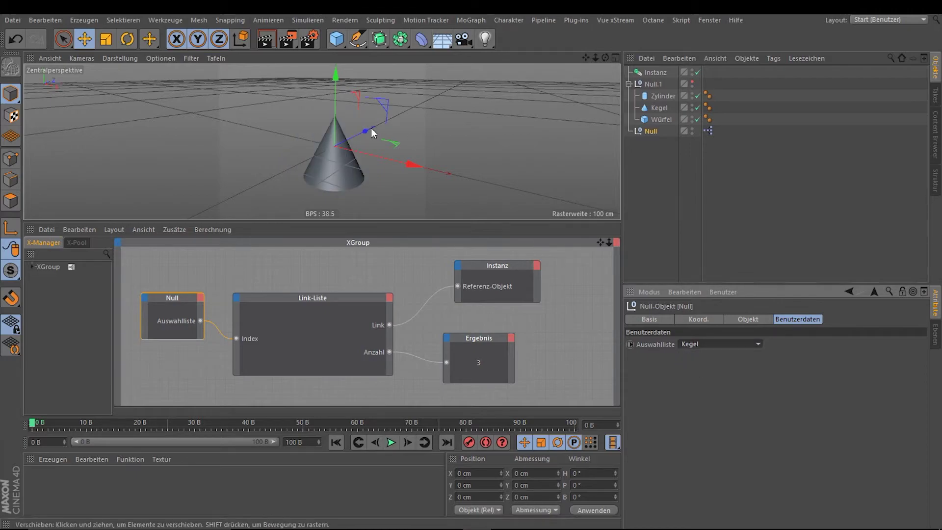
pyautogui.click(702, 345)
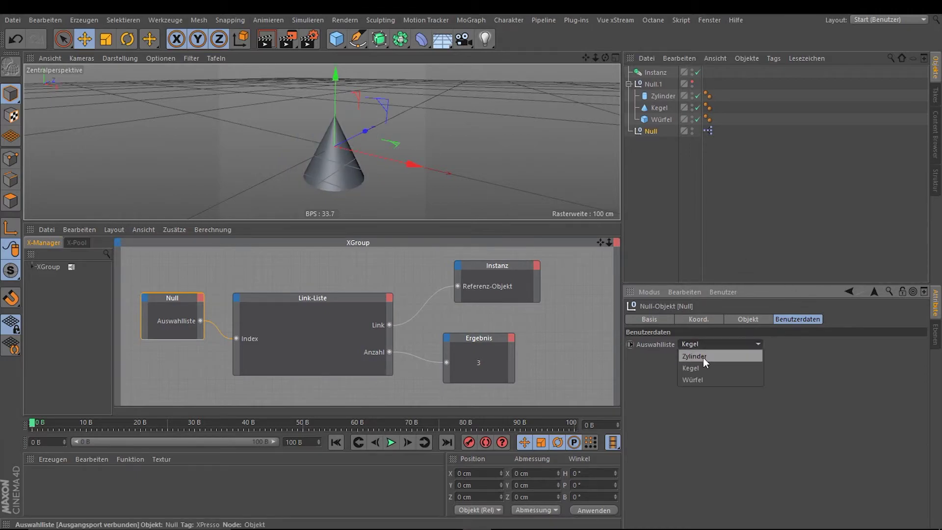